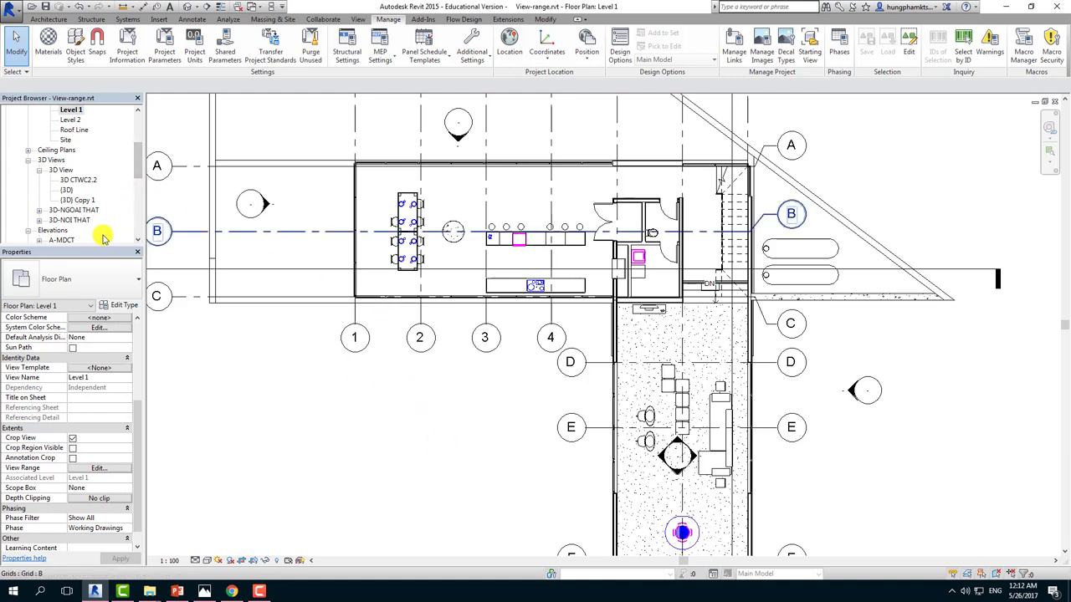
Step: Open the Level 2 floor plan from the Project Browser's Floor Plans list
double_click(71, 120)
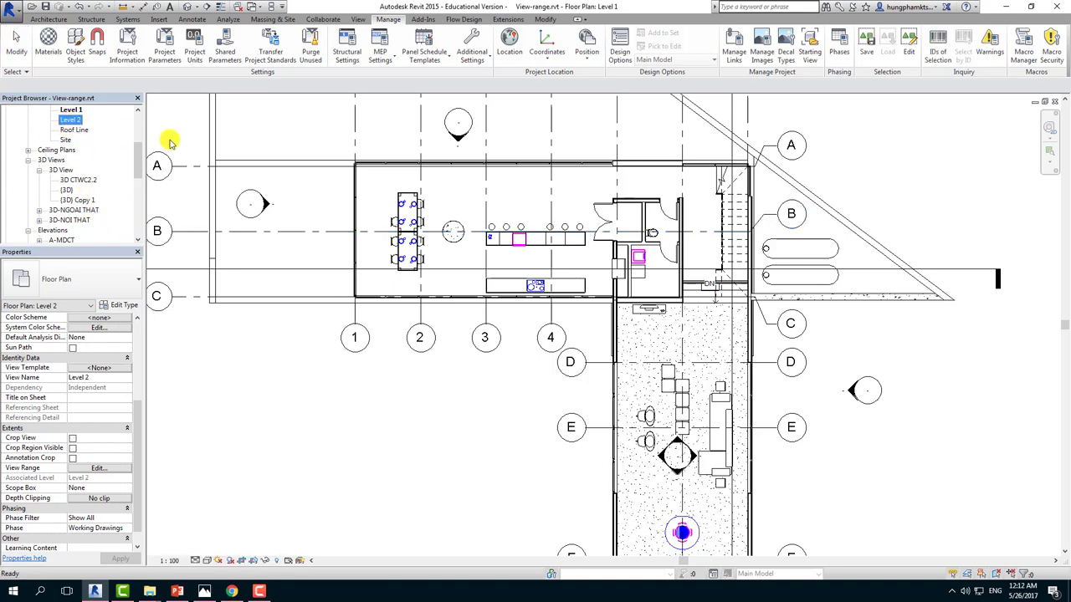
Step: Close the Level 1 view, open Level 2 zoomed out, and show Properties' Extents section
left_click(1055, 101)
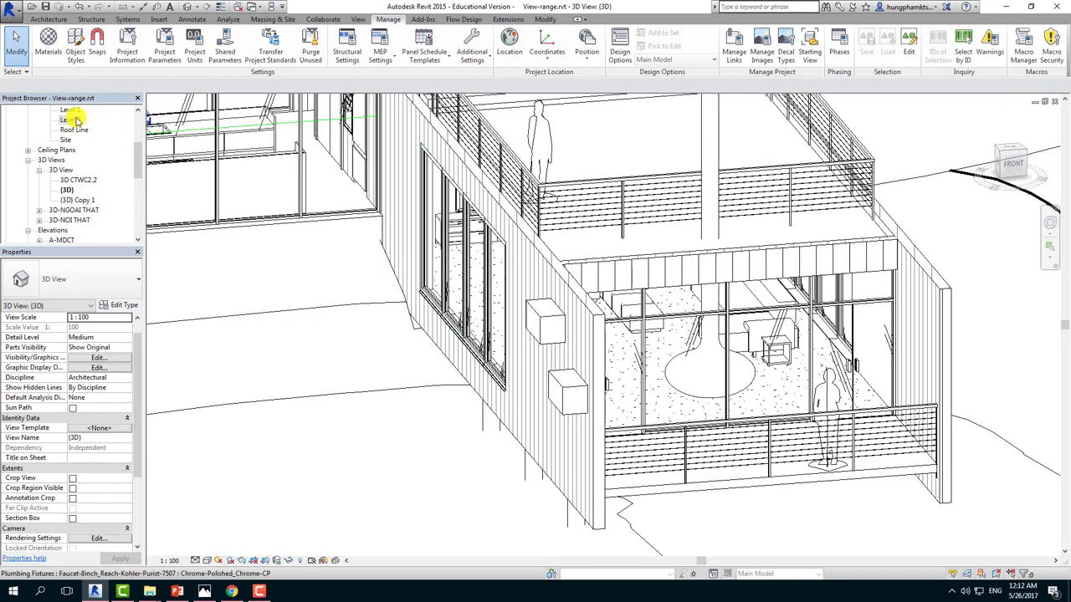
double_click(72, 119)
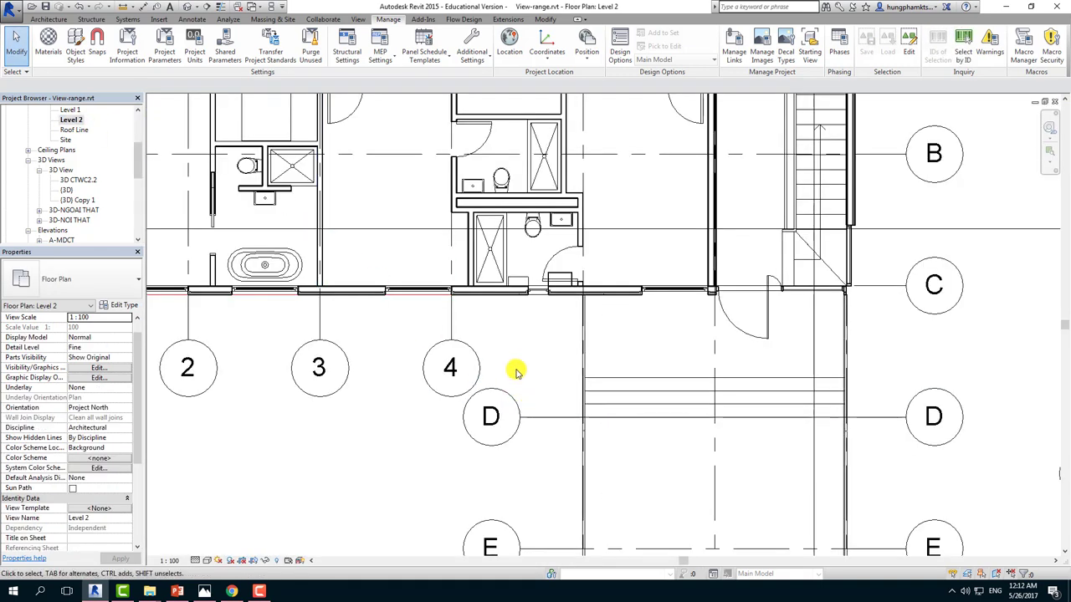
scroll(515, 363, "down", 3)
scroll(515, 363, "down", 2)
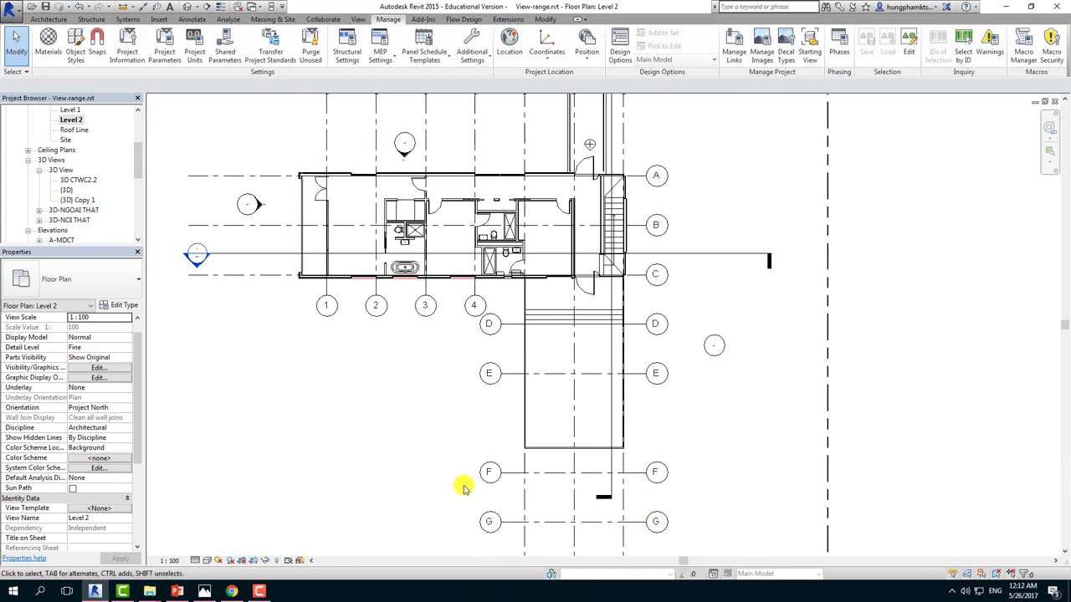
left_click_drag(138, 394, 141, 492)
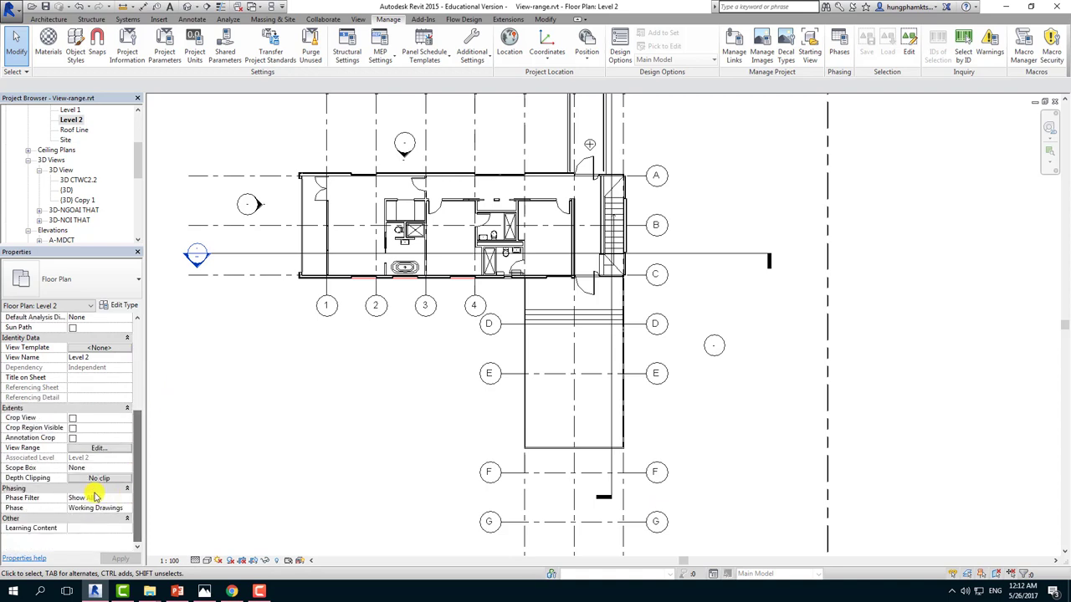
left_click(88, 450)
left_click(119, 184)
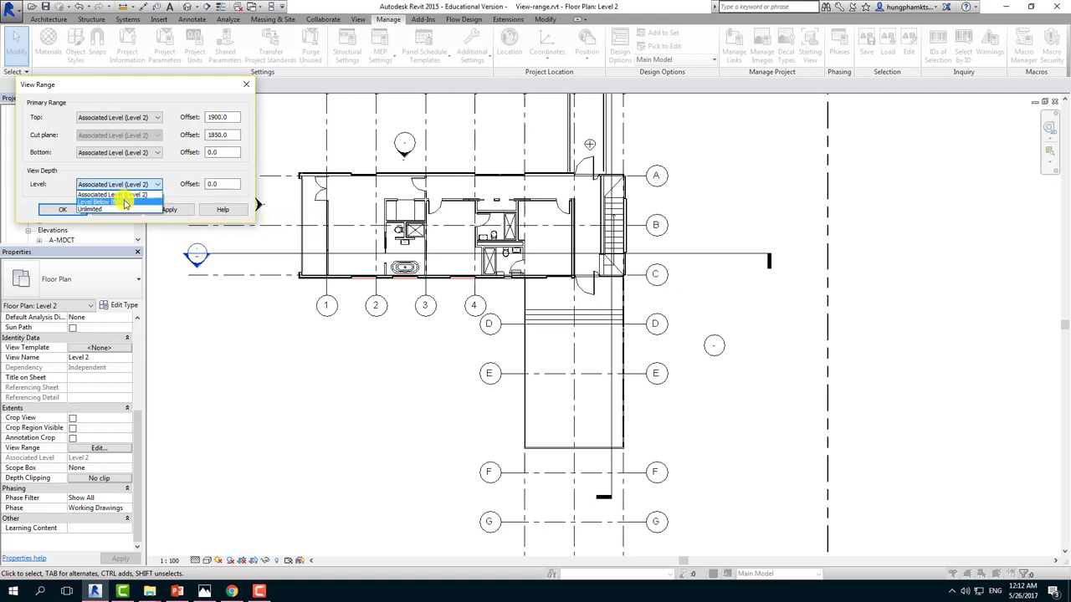
left_click(125, 202)
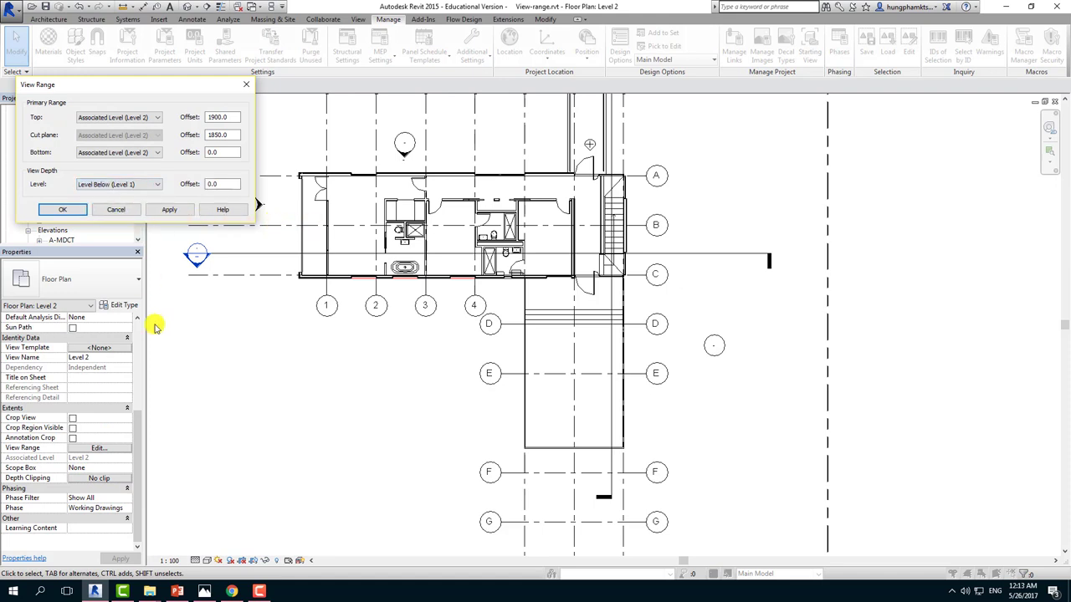
left_click(169, 209)
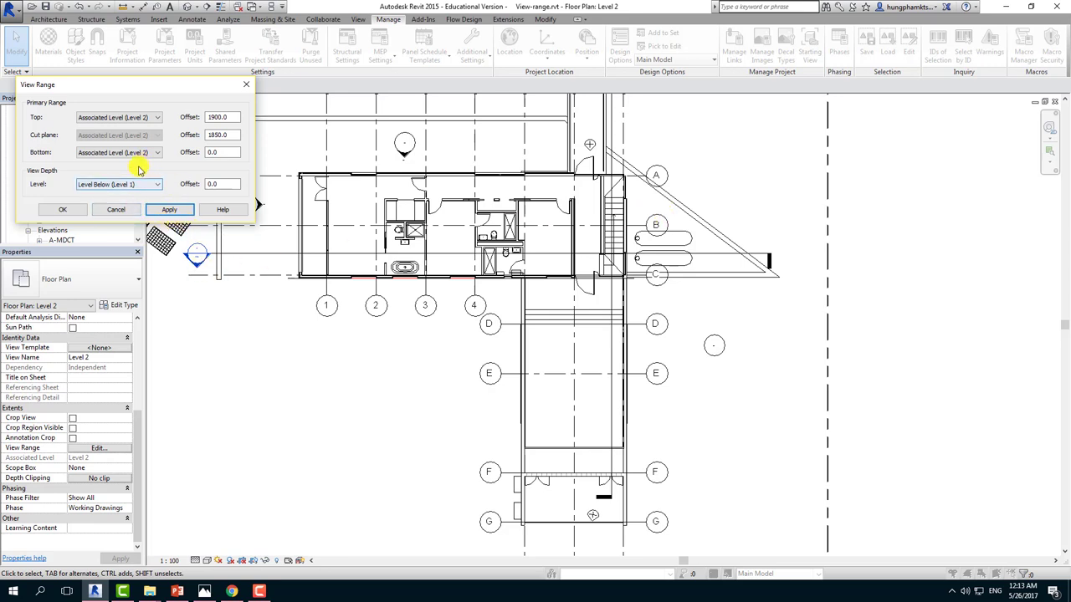
left_click(137, 185)
left_click(108, 197)
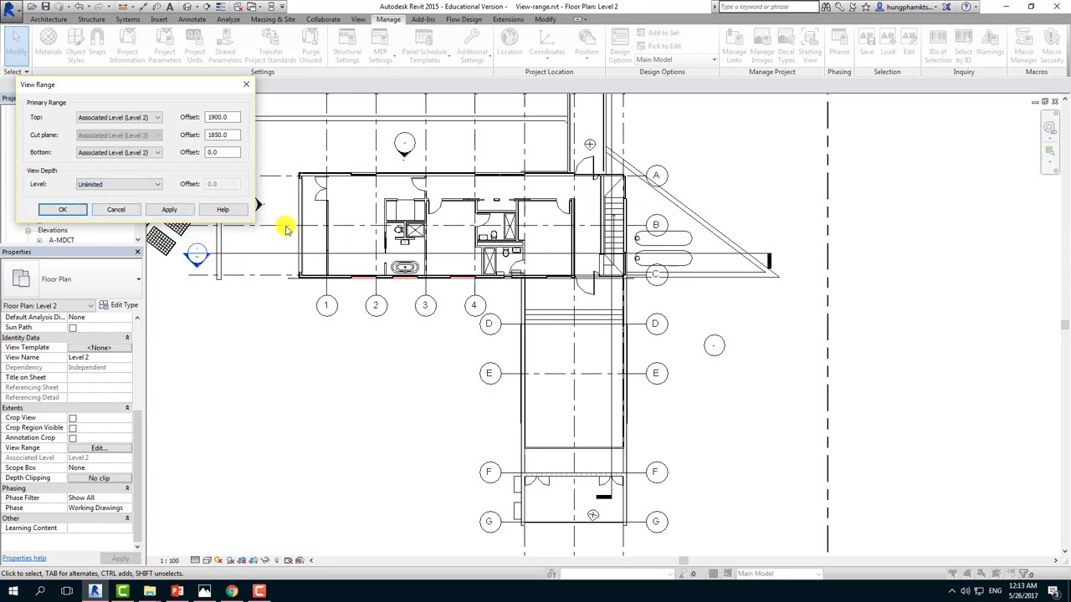
left_click(170, 211)
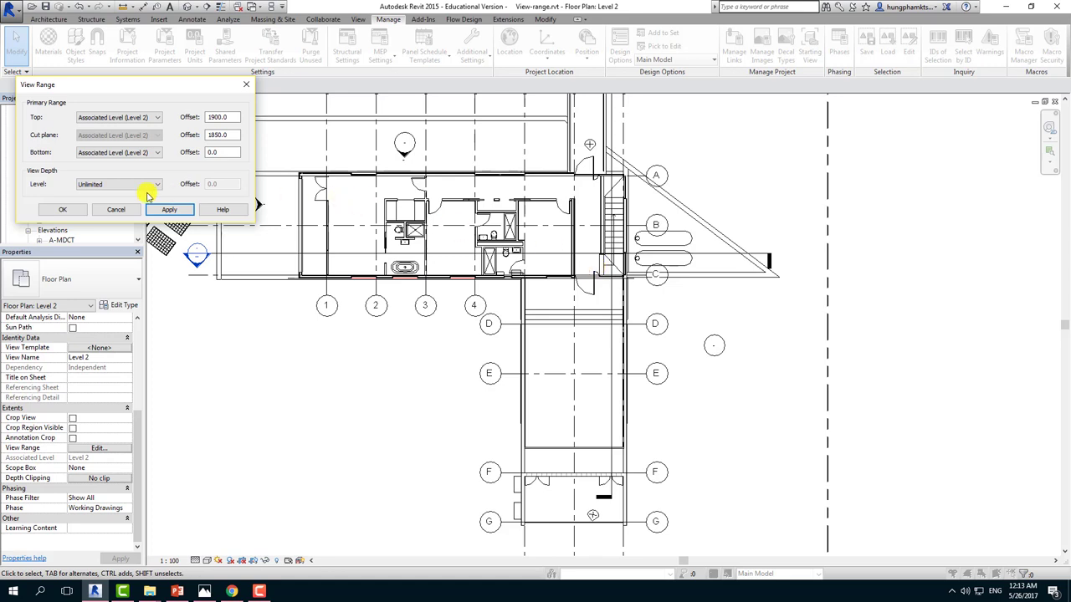
left_click(117, 185)
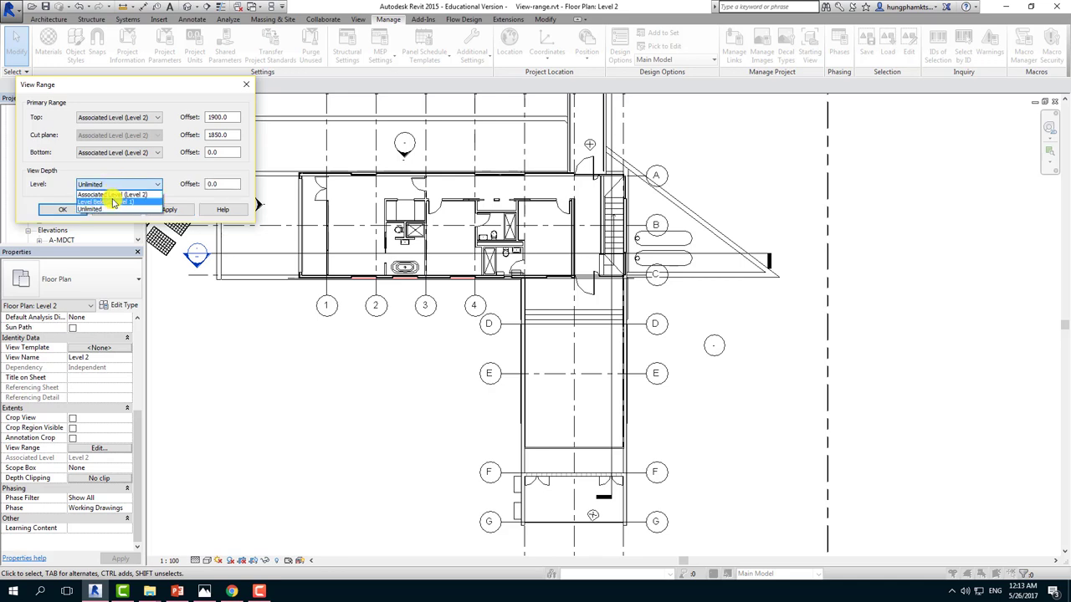
left_click(114, 202)
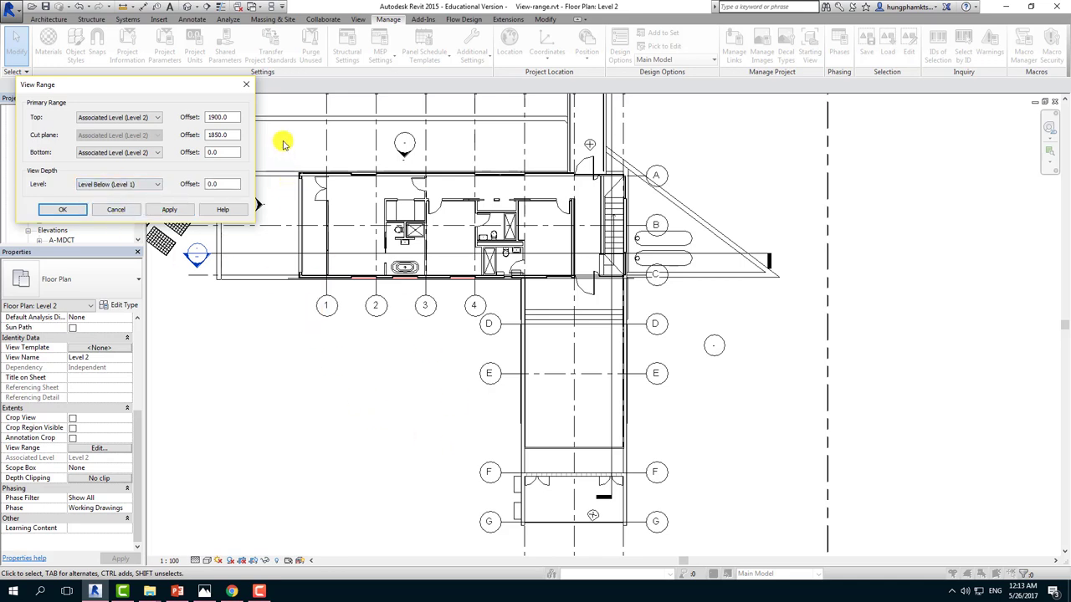
left_click(226, 152)
left_click(117, 184)
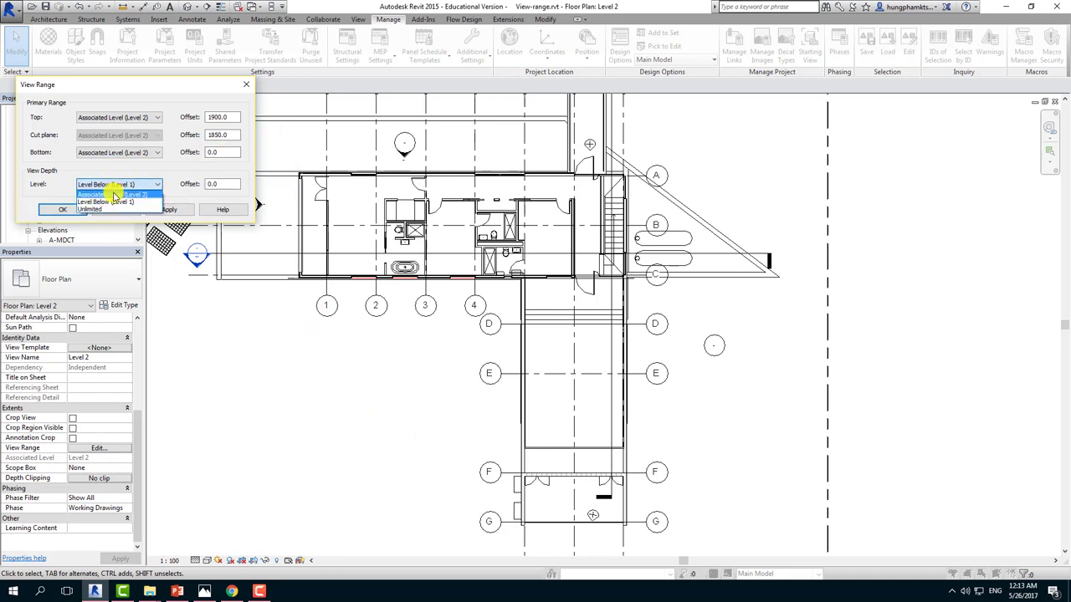
left_click(114, 194)
left_click(168, 209)
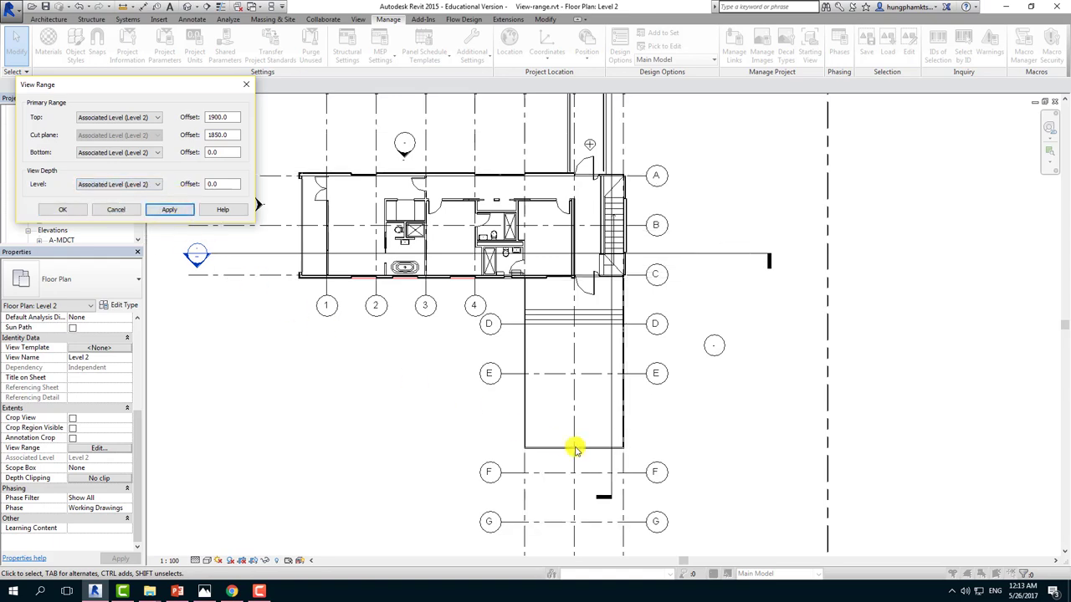
Step: Confirm the view range, then orbit the default 3D view to inspect the wall-mounted casework
left_click(64, 210)
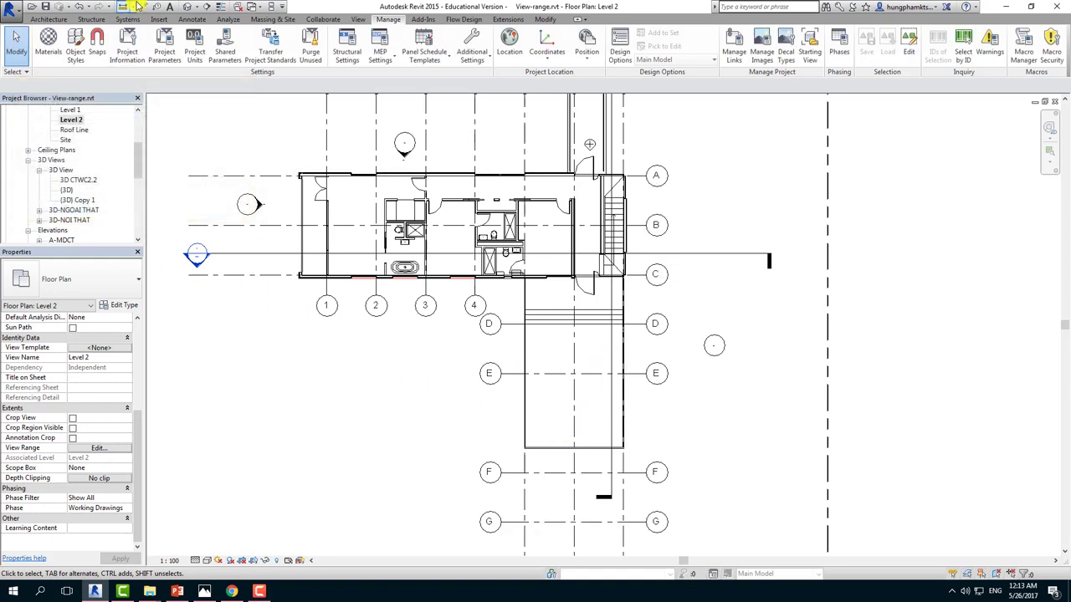
left_click(186, 7)
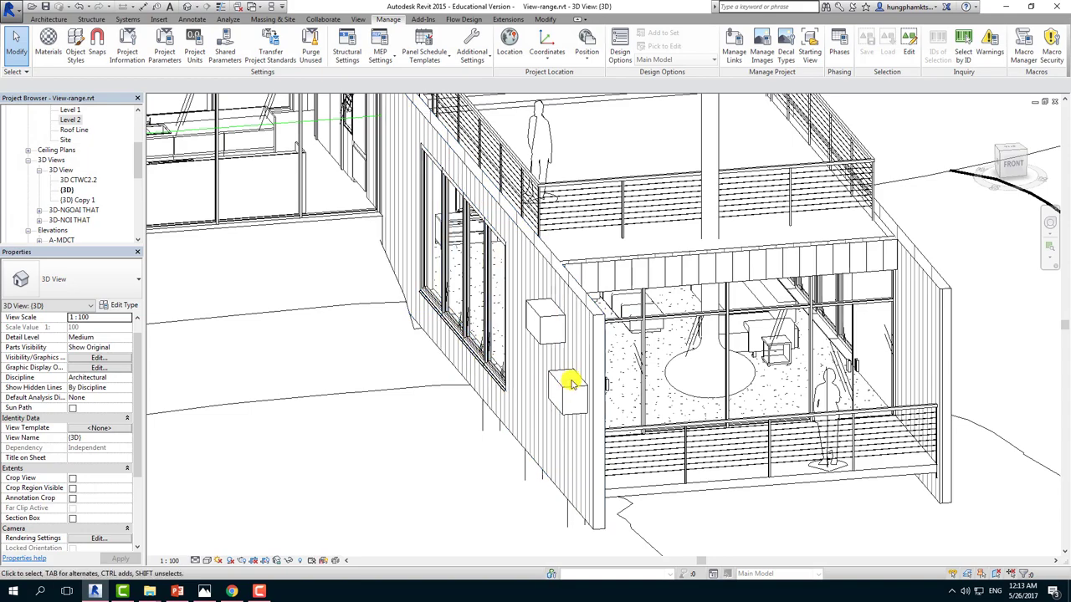
left_click(567, 390)
middle_click_drag(588, 407, 516, 359, "shift")
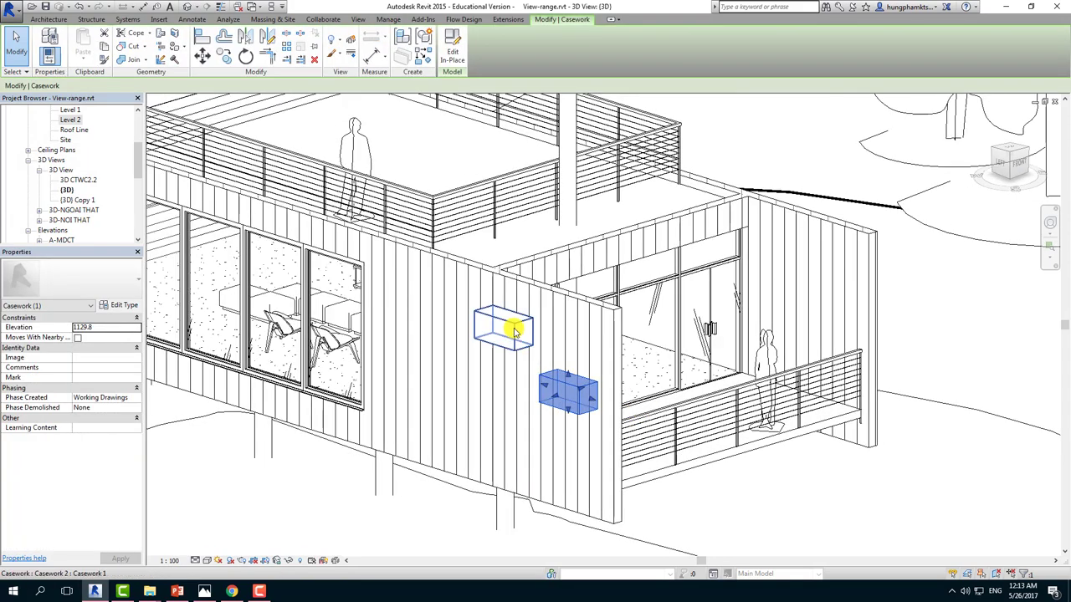
mouse_move(558, 405)
middle_mouse_down("shift")
mouse_move(426, 327)
mouse_move(434, 275)
mouse_move(282, 208)
middle_mouse_up("shift")
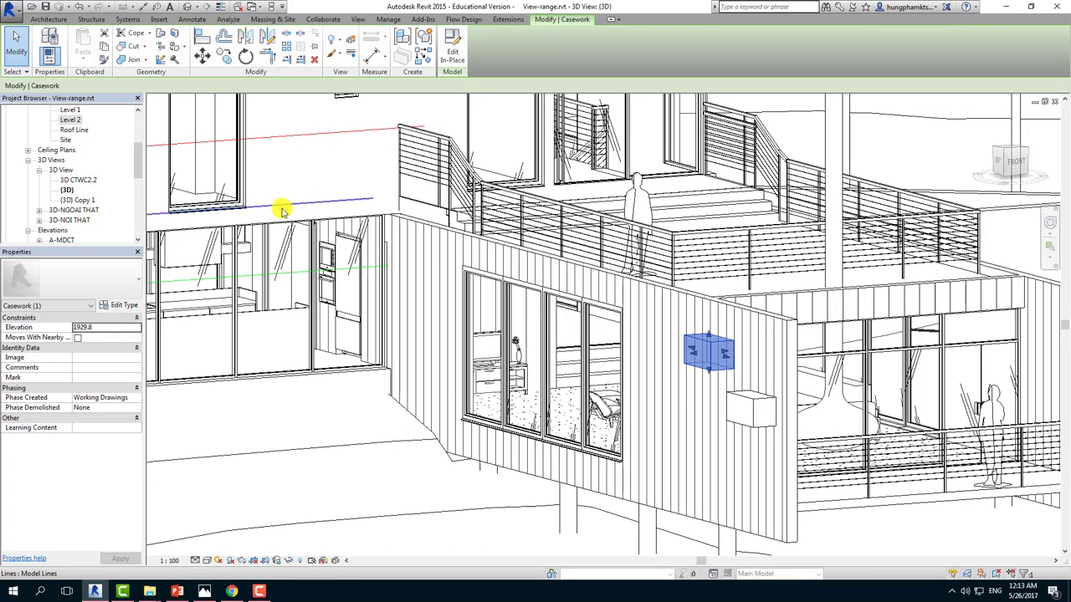
left_click(282, 205)
key("Escape")
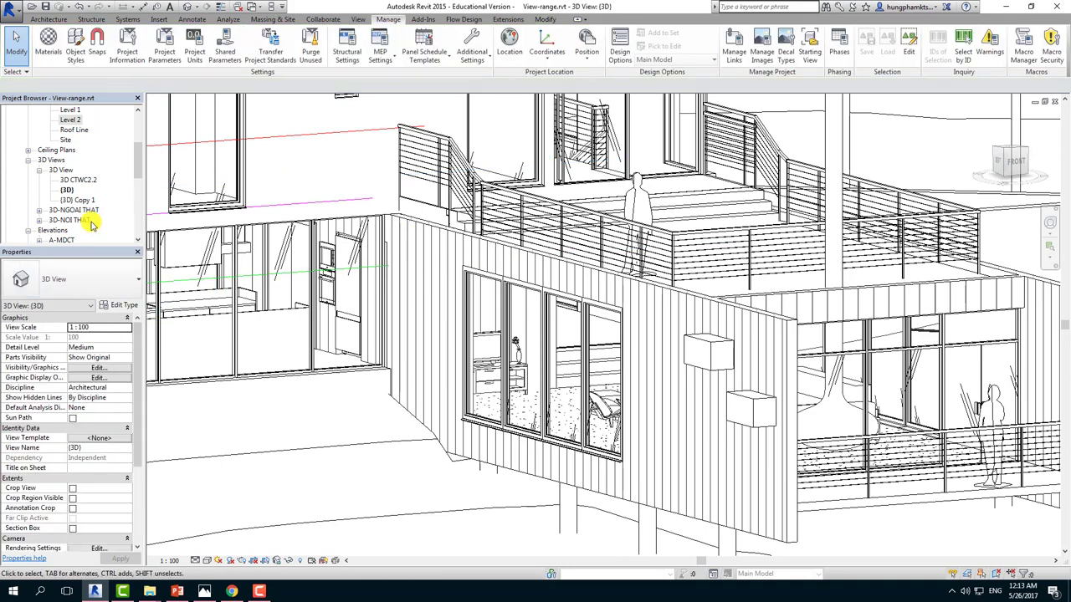
Step: Expand Elevations > A-MDCTR and open the MD-NAM elevation
left_click(84, 221)
scroll(81, 228, "down", 1)
double_click(65, 220)
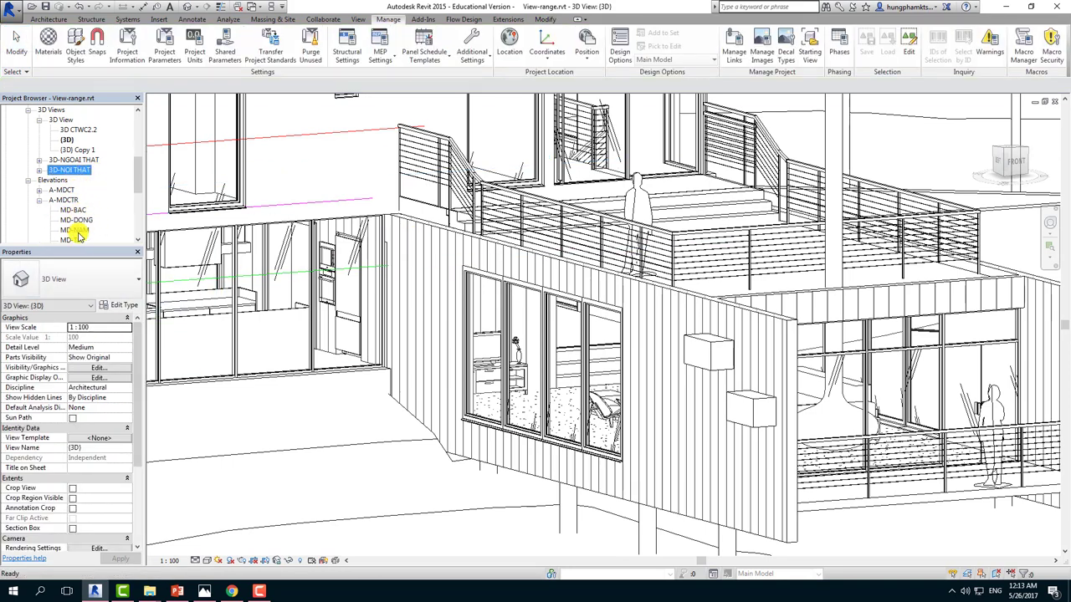
double_click(75, 230)
Step: Zoom and pan the elevation to the upper casework box, its dimensions and level markers
scroll(477, 351, "up", 2)
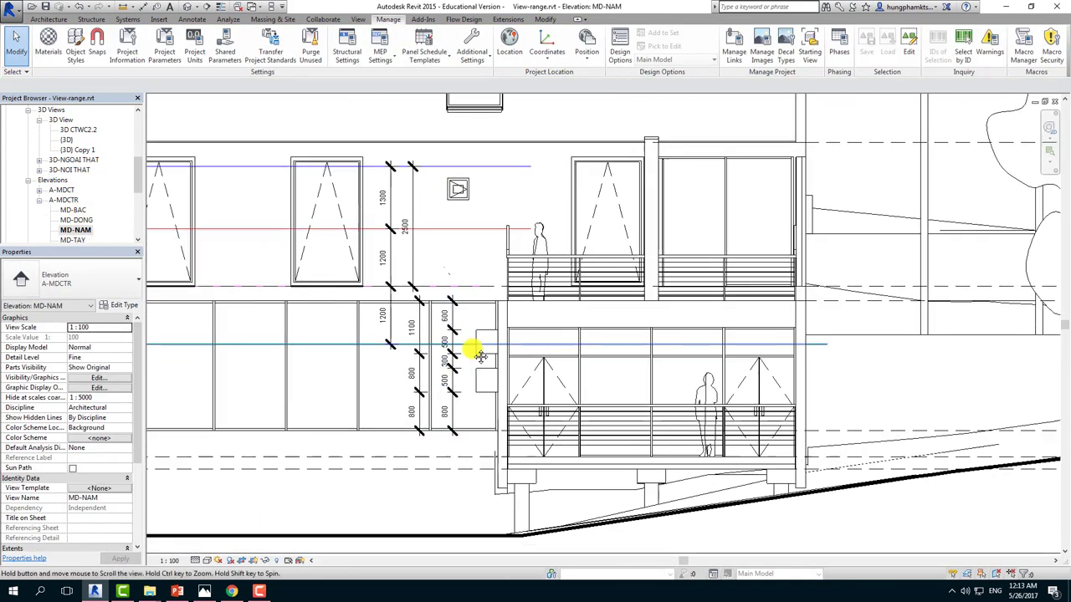
scroll(473, 299, "up", 2)
mouse_move(473, 299)
middle_mouse_down()
mouse_move(523, 387)
mouse_move(547, 375)
middle_mouse_up()
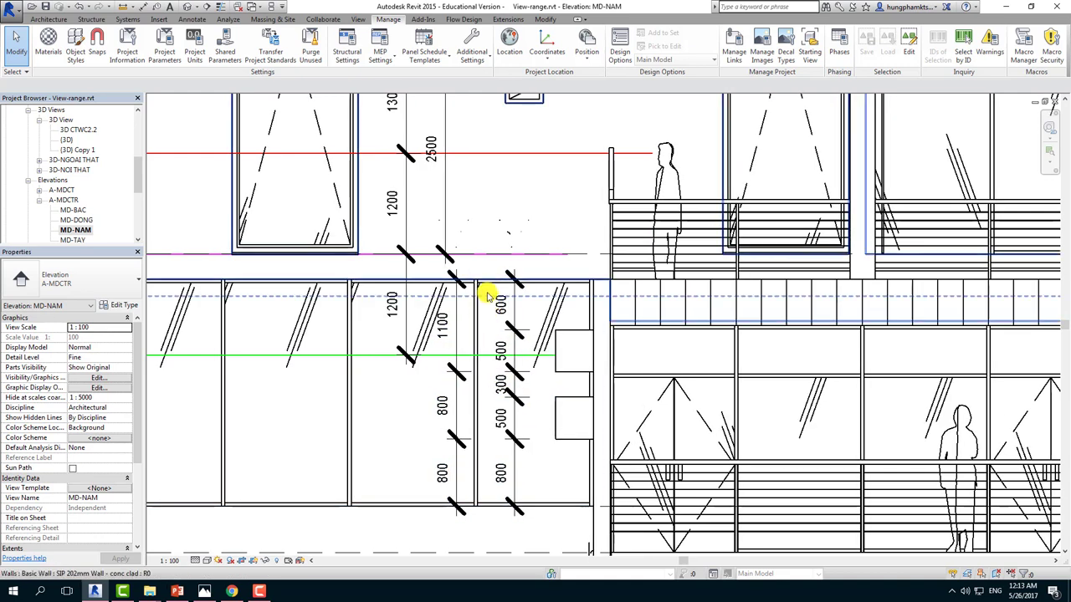
scroll(485, 293, "down", 2)
middle_click_drag(454, 292, 661, 332)
scroll(661, 332, "down", 2)
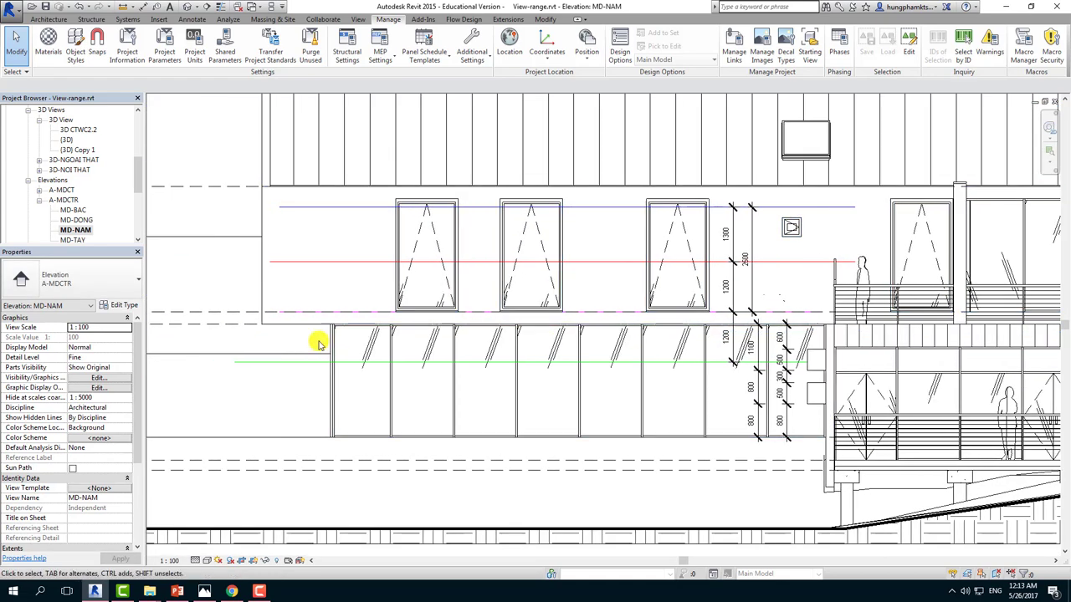
middle_click_drag(318, 275, 538, 346)
middle_click_drag(325, 326, 250, 282)
scroll(617, 289, "up", 2)
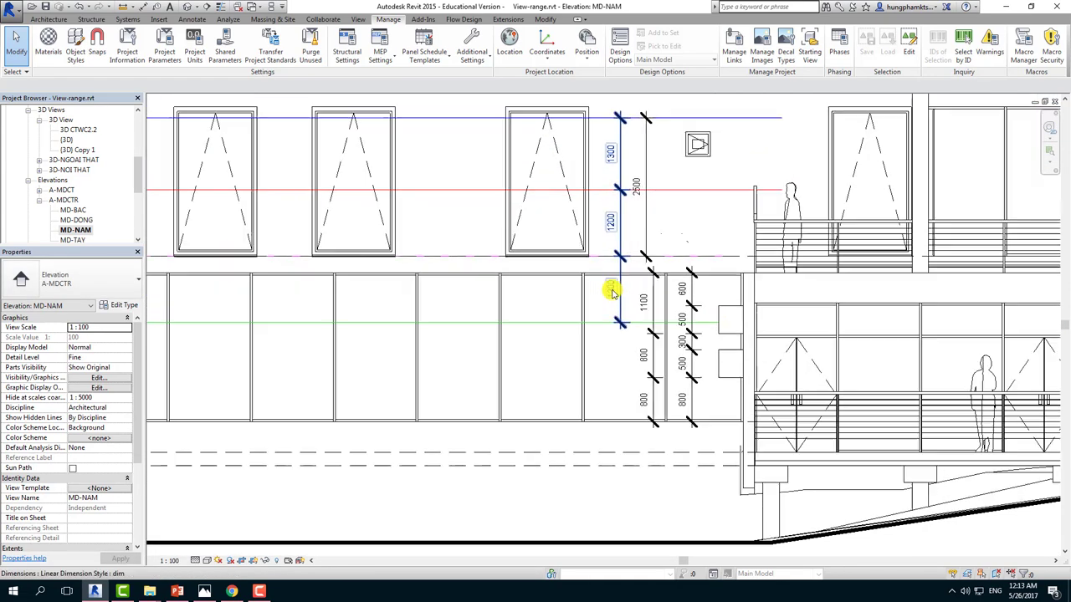
Step: Add a 1400 aligned dimension (DI) measuring the upper casework box
key("d")
key("i")
scroll(774, 286, "up", 2)
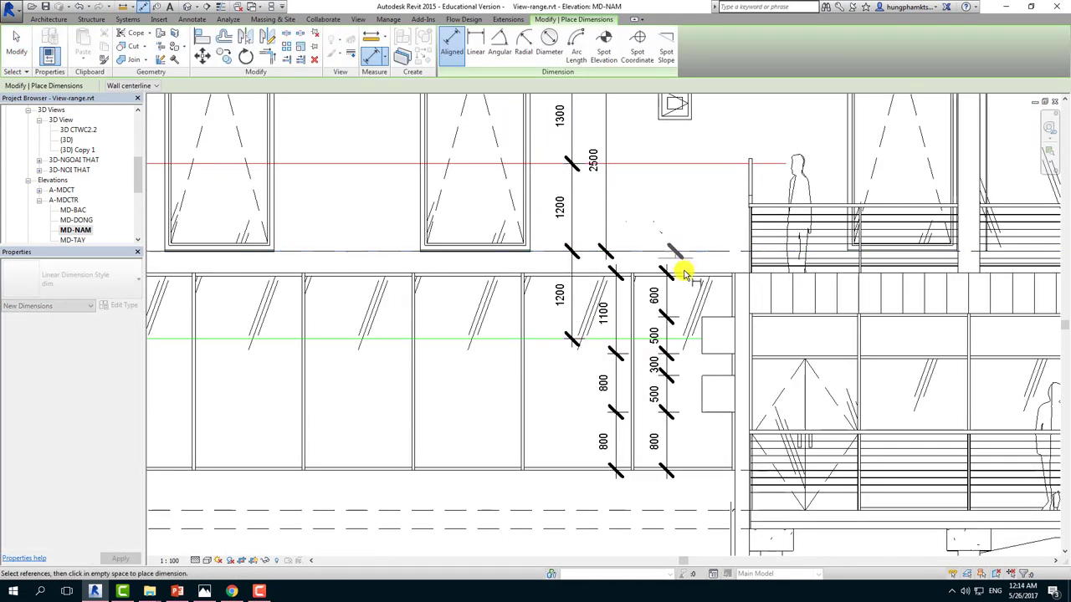
left_click(711, 352)
left_click(693, 363)
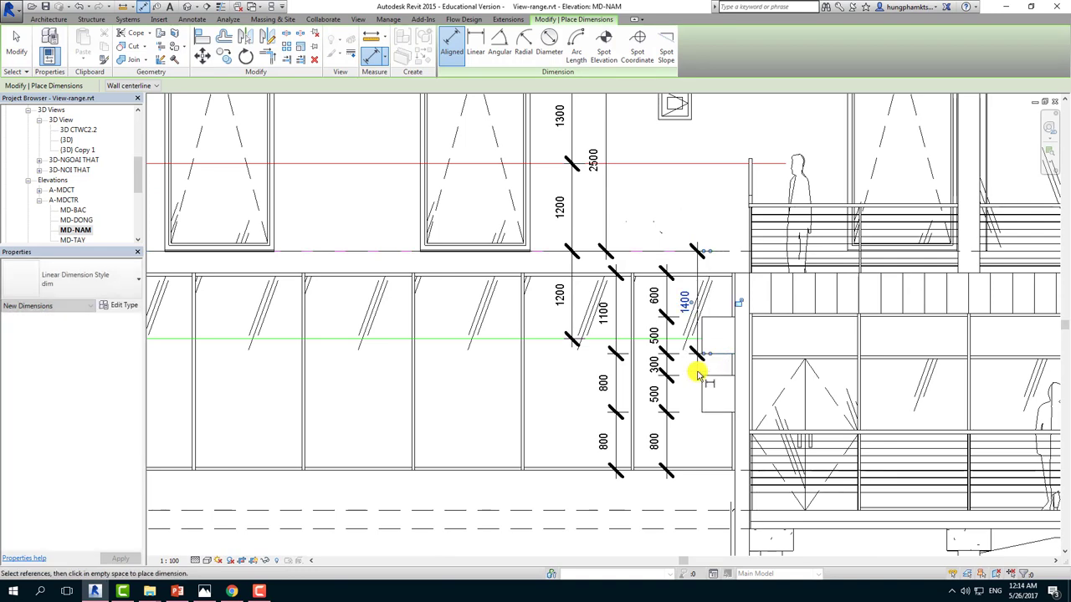
key("Escape")
key("Escape")
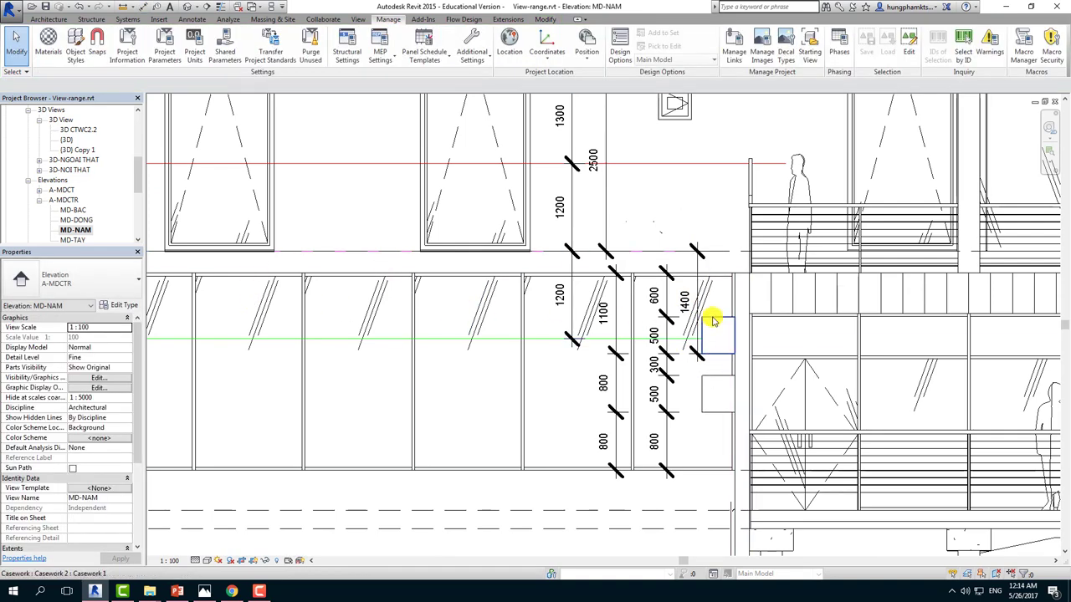
Step: Select the Roof Line floor plan in the Project Browser
left_click(87, 150)
scroll(79, 142, "up", 2)
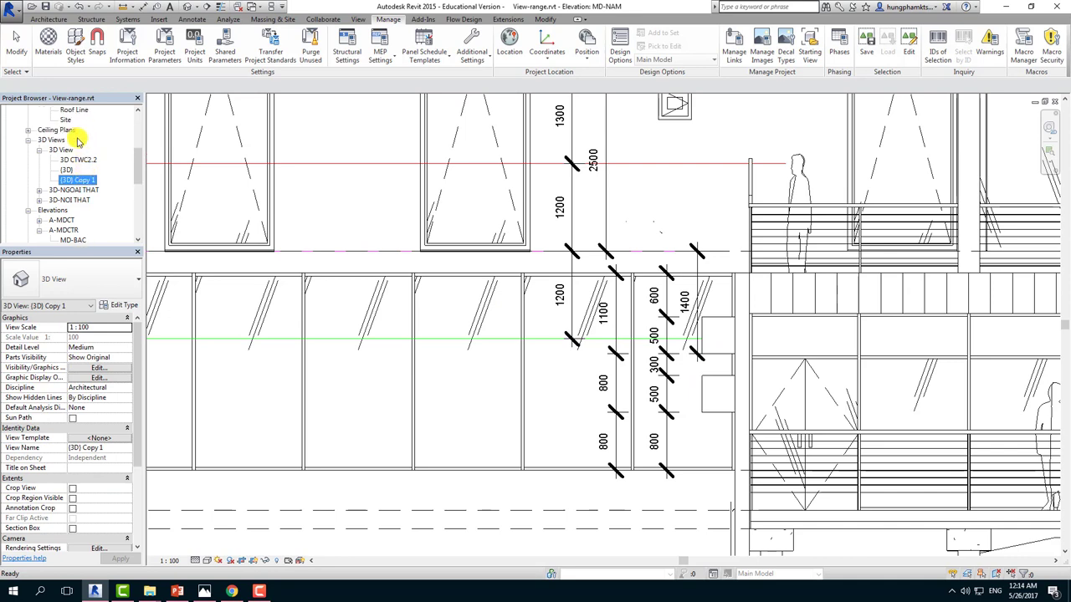
left_click(72, 130)
Step: Set Level 2's View Range depth to Associated Level (Level 2) with offset -1400
double_click(71, 120)
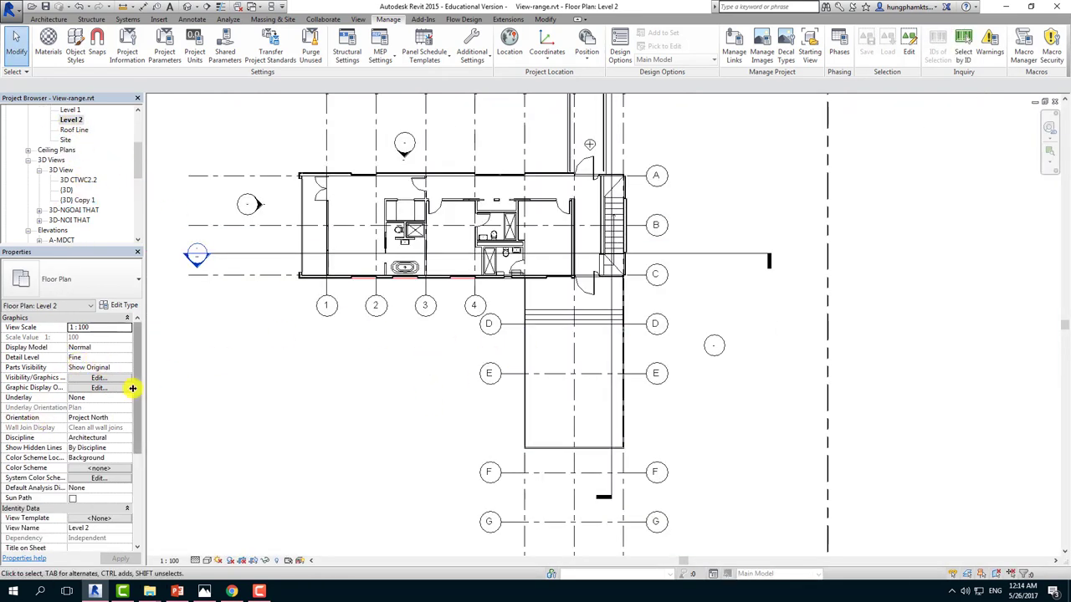
left_click_drag(136, 390, 136, 490)
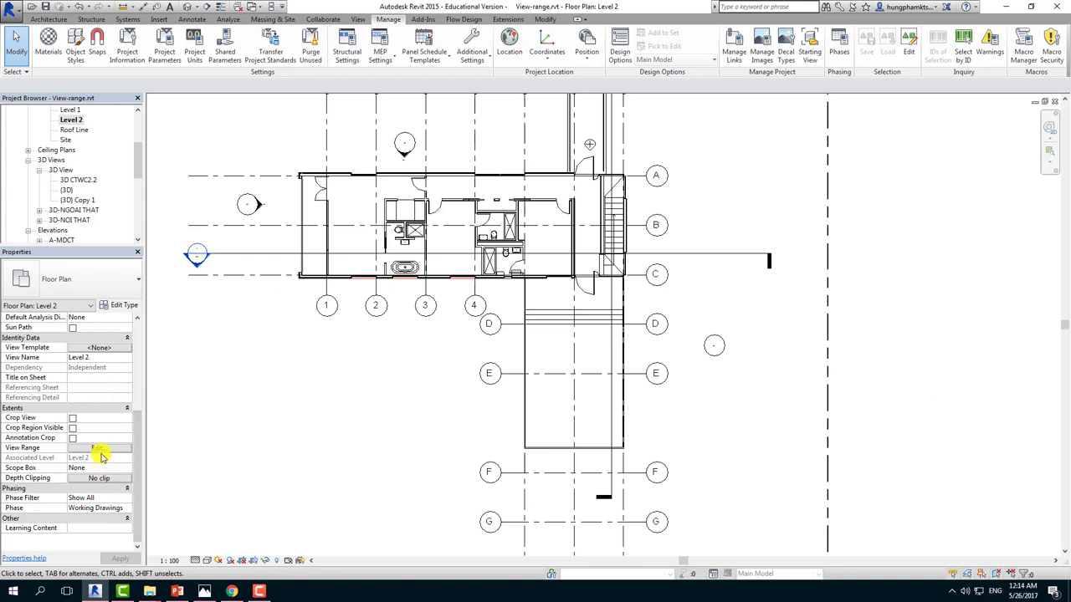
left_click(98, 449)
left_click(133, 188)
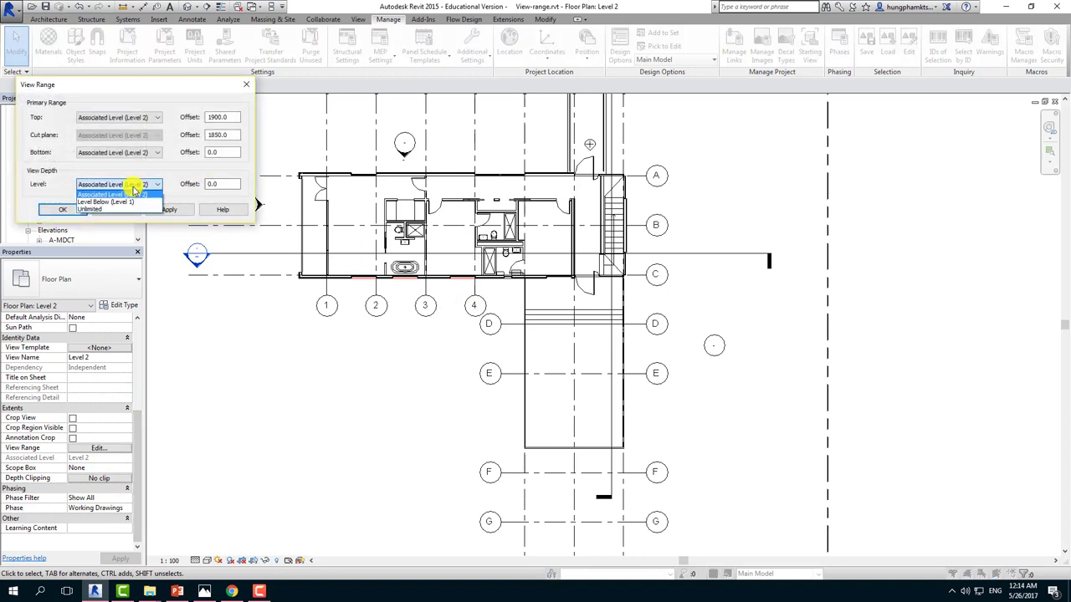
left_click(134, 194)
type("-1400")
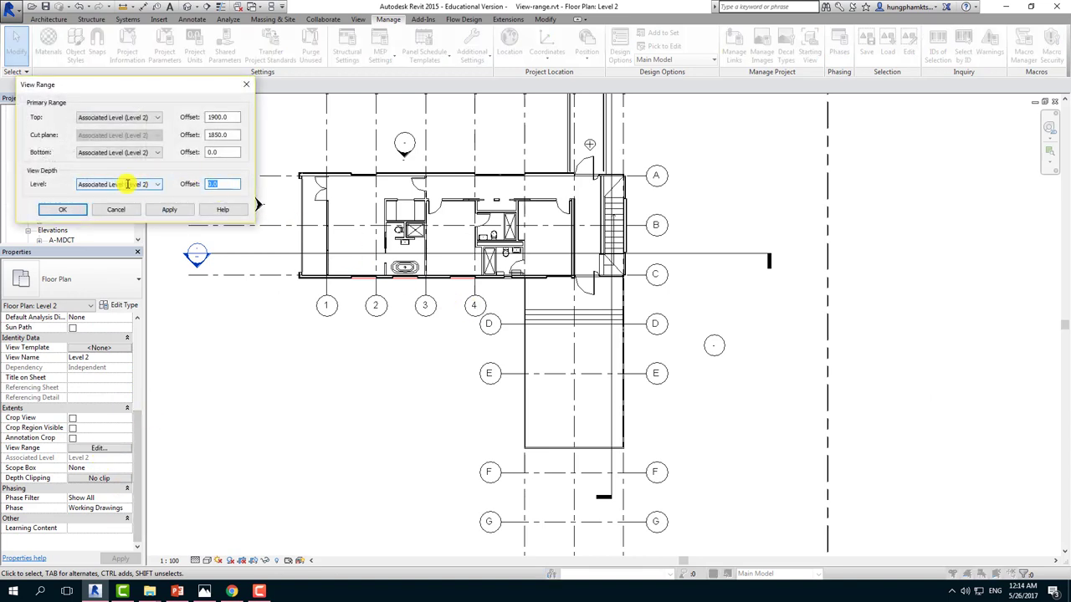
left_click(171, 211)
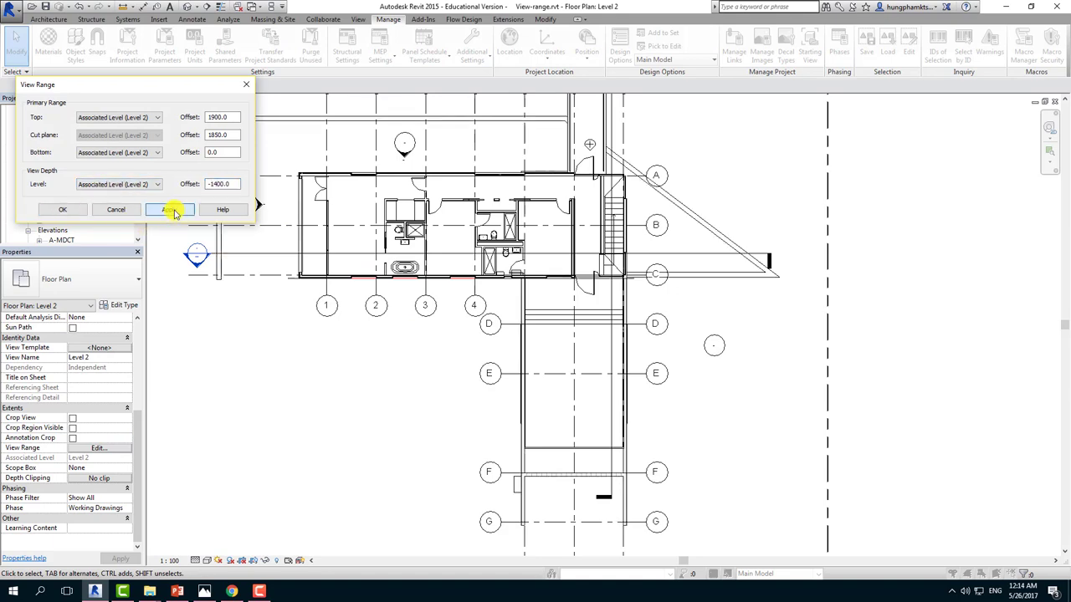
left_click(60, 210)
scroll(521, 494, "up", 3)
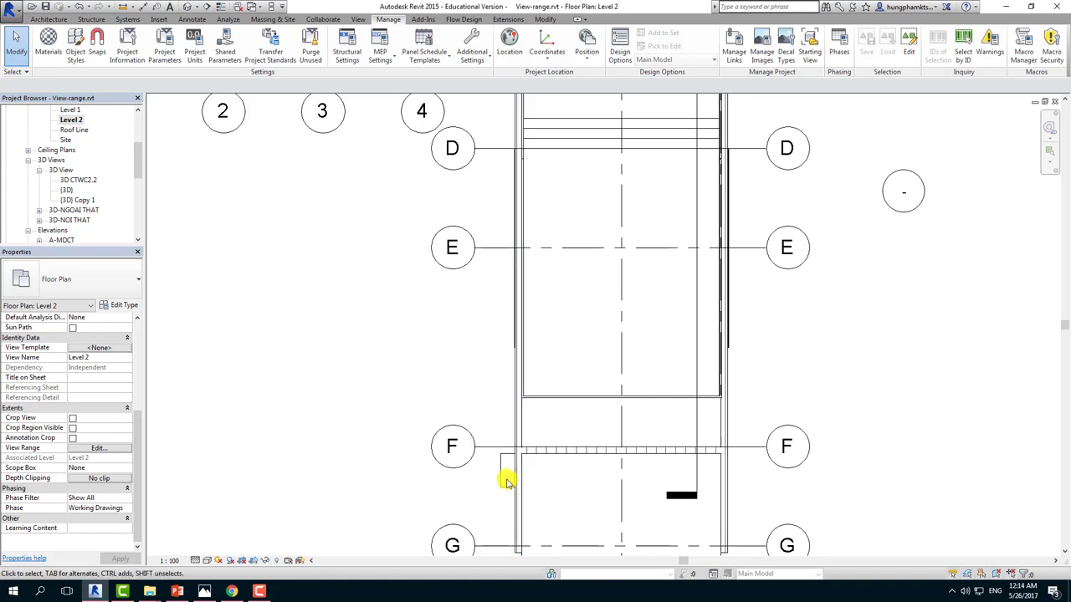
left_click(187, 6)
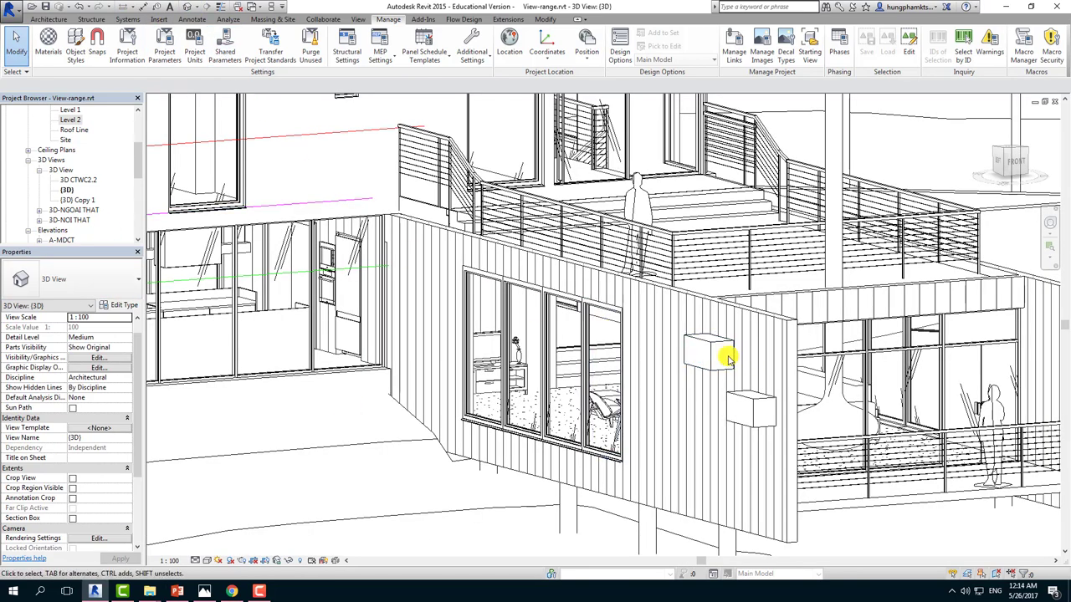
scroll(707, 358, "up", 2)
scroll(707, 351, "up", 2)
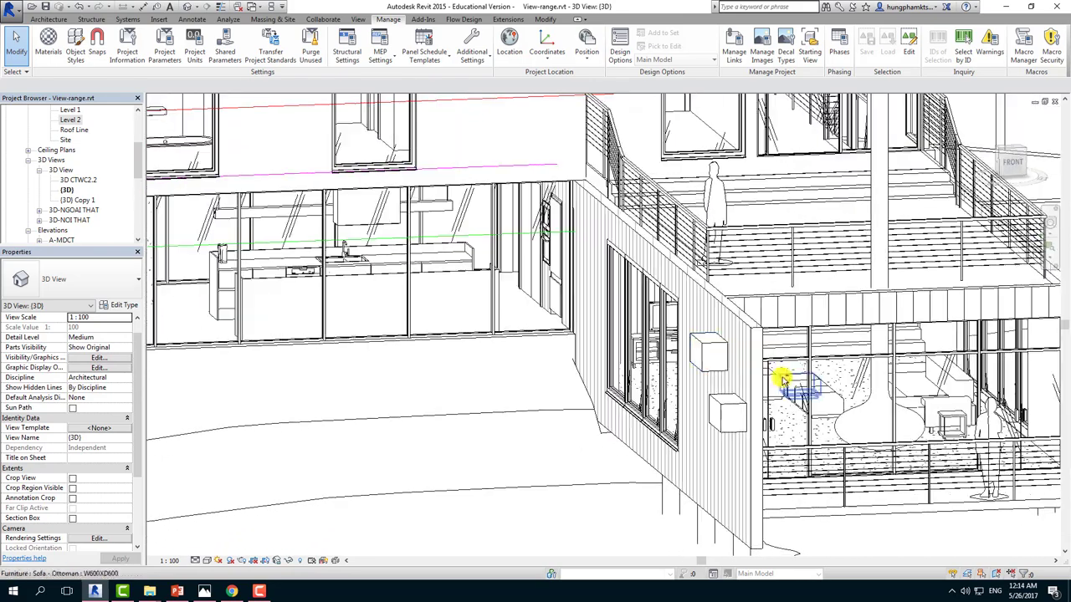
mouse_move(783, 381)
middle_mouse_down("shift")
mouse_move(755, 351)
mouse_move(965, 223)
middle_mouse_up("shift")
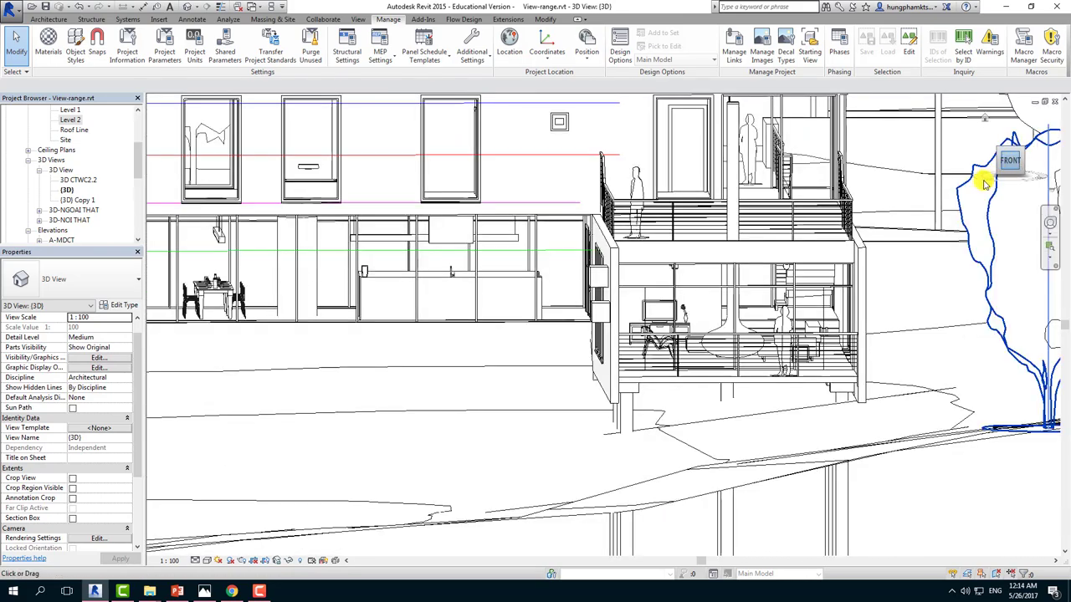
left_click(985, 184)
scroll(633, 335, "up", 2)
scroll(650, 358, "up", 3)
scroll(649, 364, "up", 3)
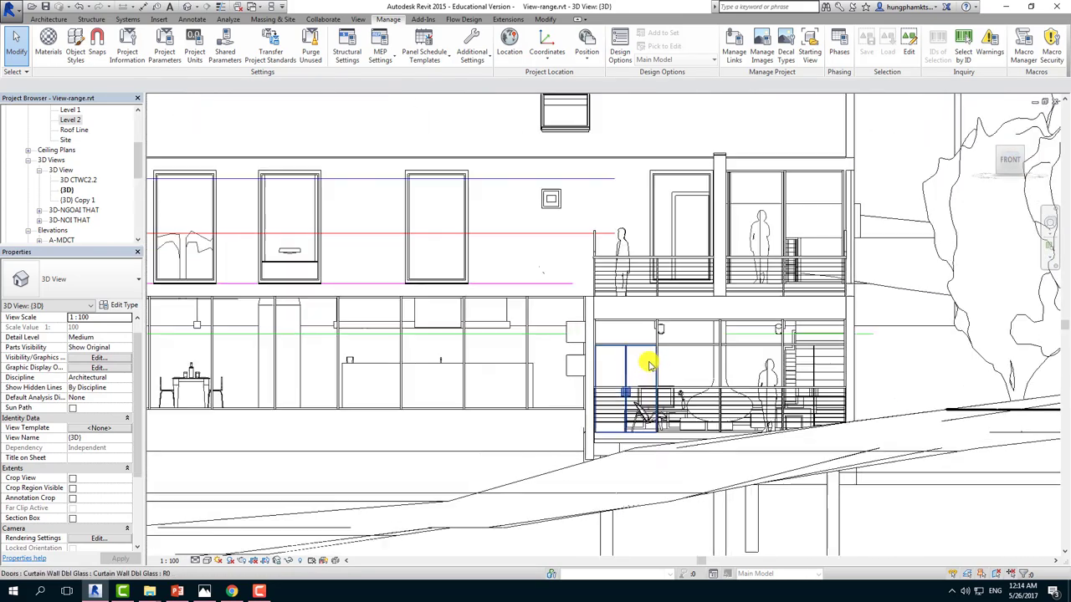
scroll(616, 352, "up", 1)
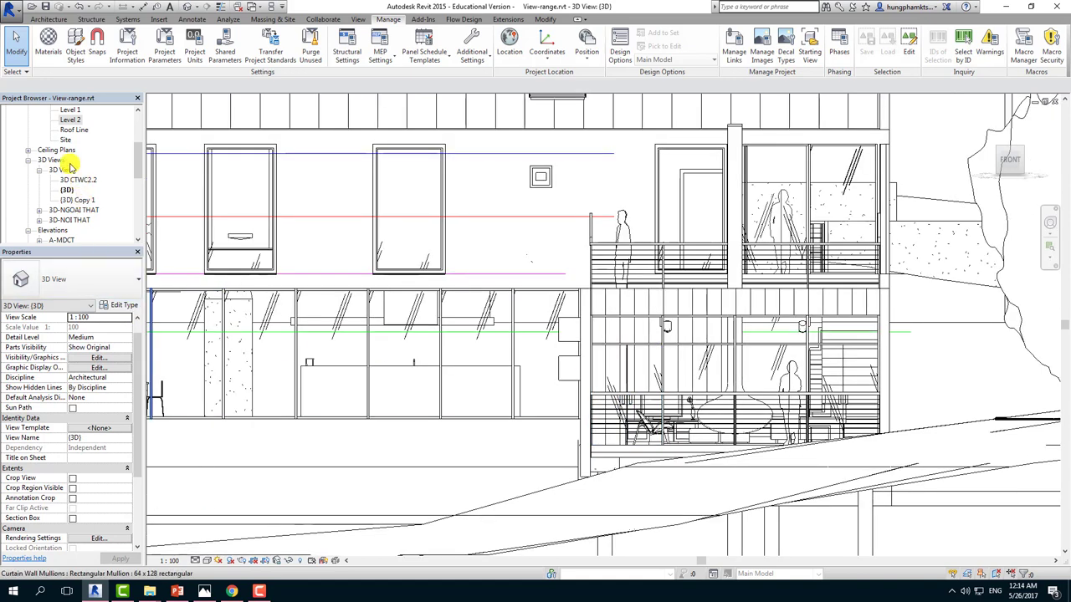
double_click(71, 120)
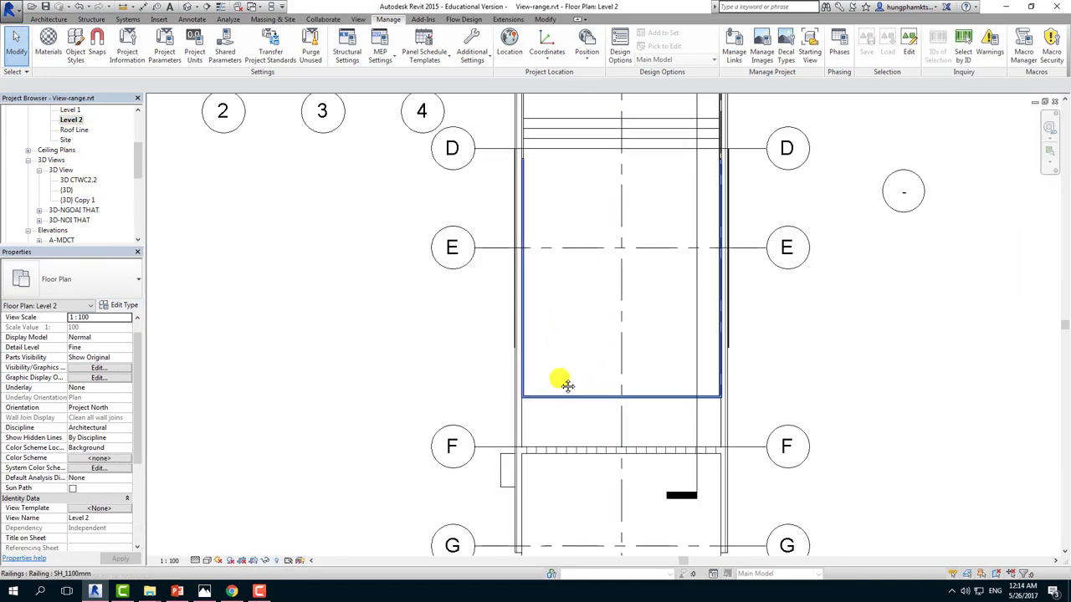
scroll(567, 378, "up", 2)
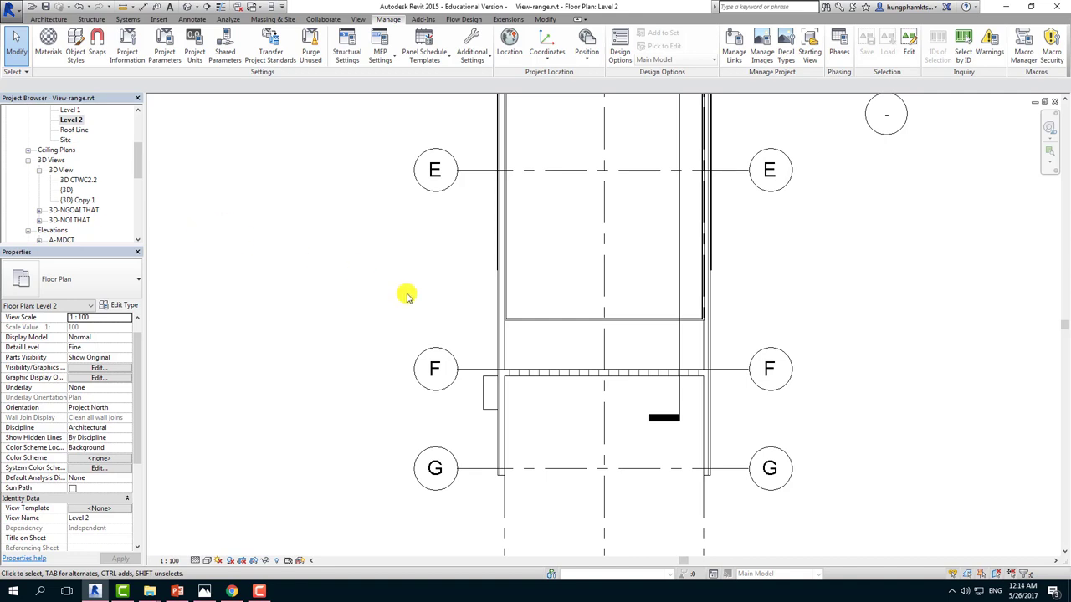
left_click_drag(139, 151, 138, 174)
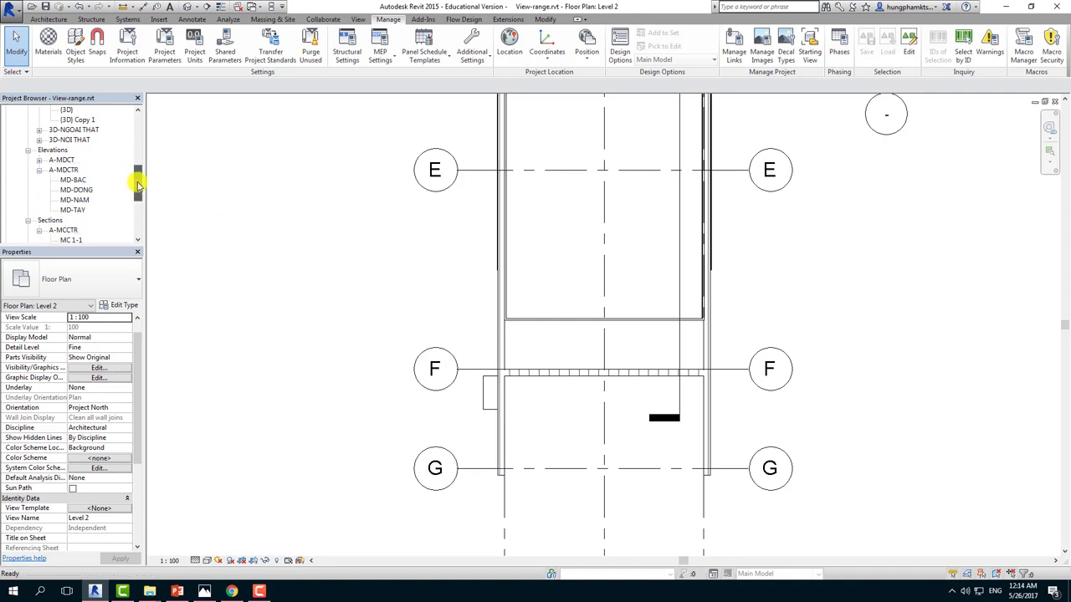
Step: Open MD-NAM and place a 2200 aligned dimension (DI) beside the windows
left_click(75, 201)
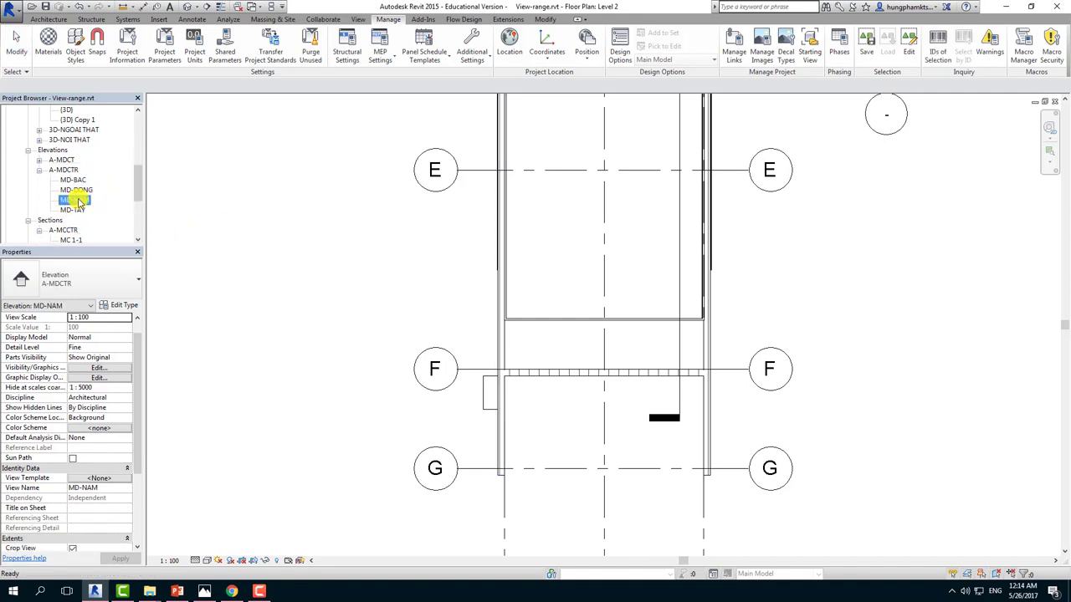
double_click(77, 202)
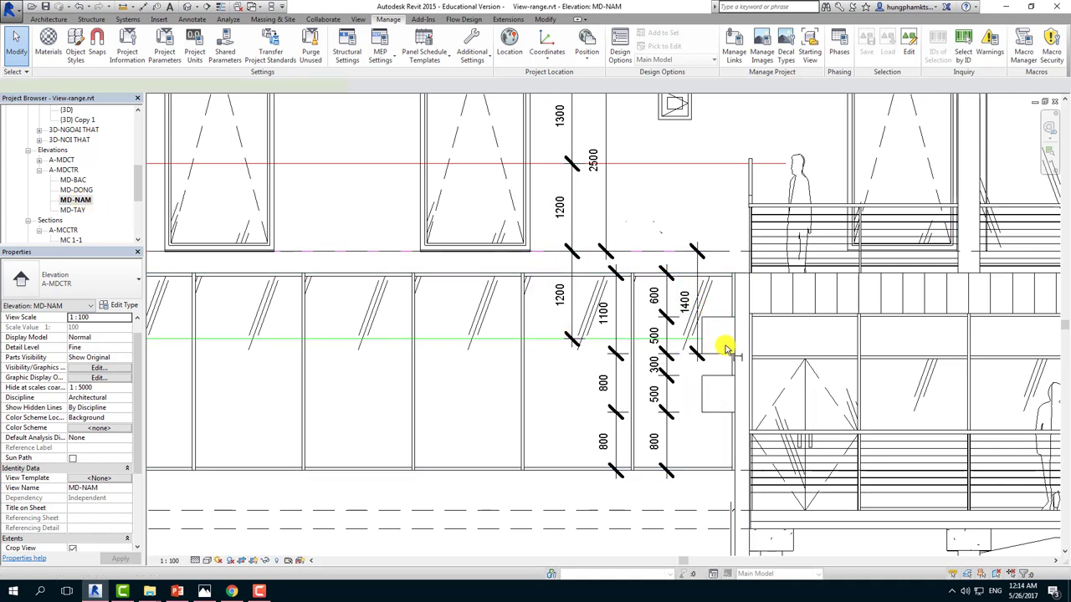
key("d")
key("i")
left_click(718, 260)
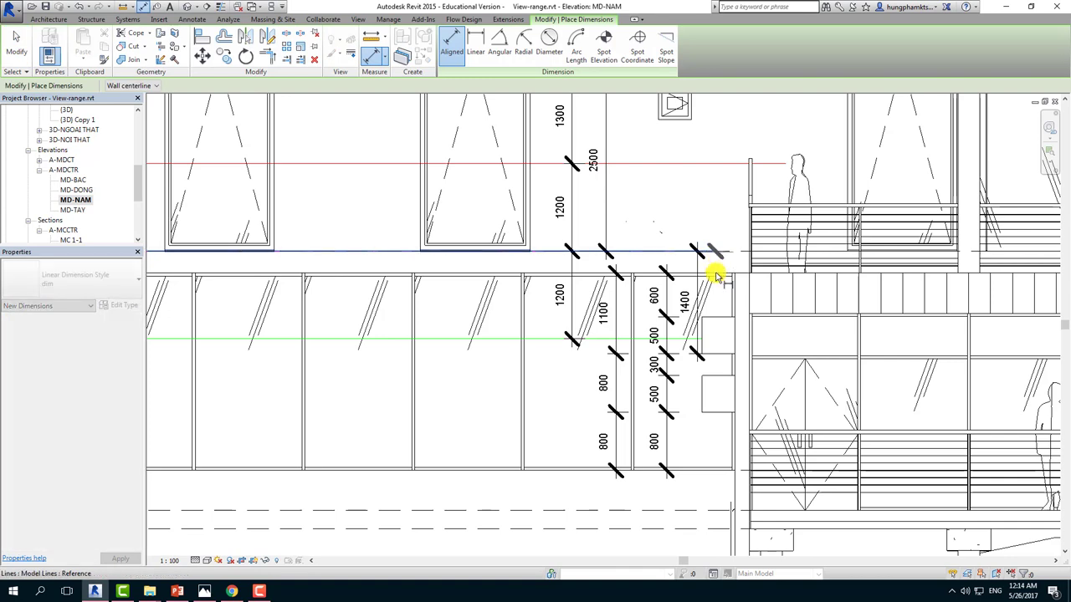
left_click(712, 411)
left_click(473, 438)
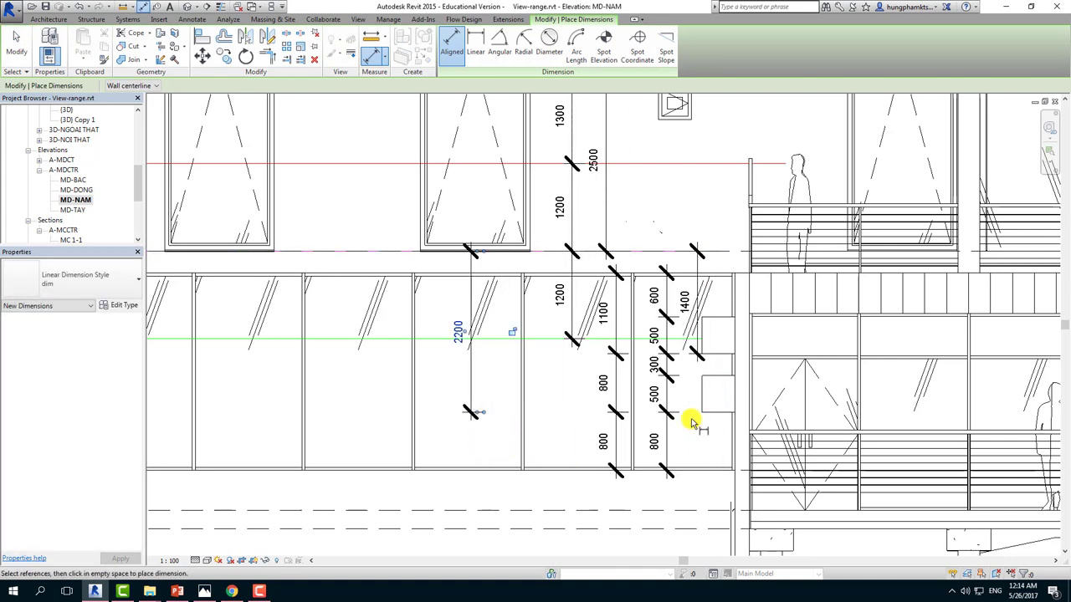
key("Escape")
left_click_drag(136, 171, 139, 101)
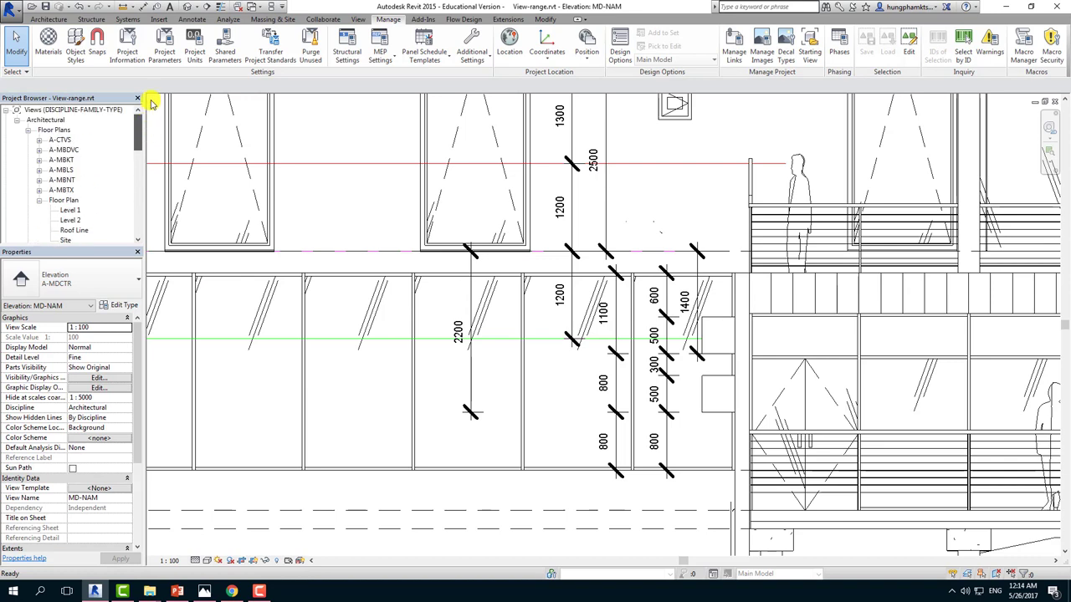
Step: Open Level 2 and change its View Range depth offset from -1400 to -2200
double_click(68, 221)
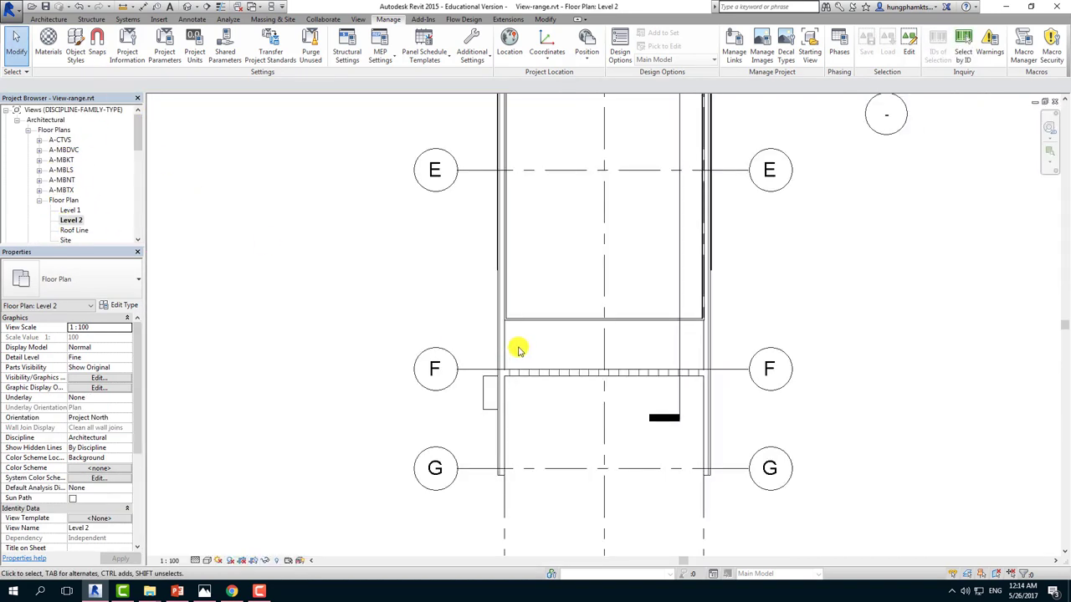
left_click_drag(138, 365, 131, 485)
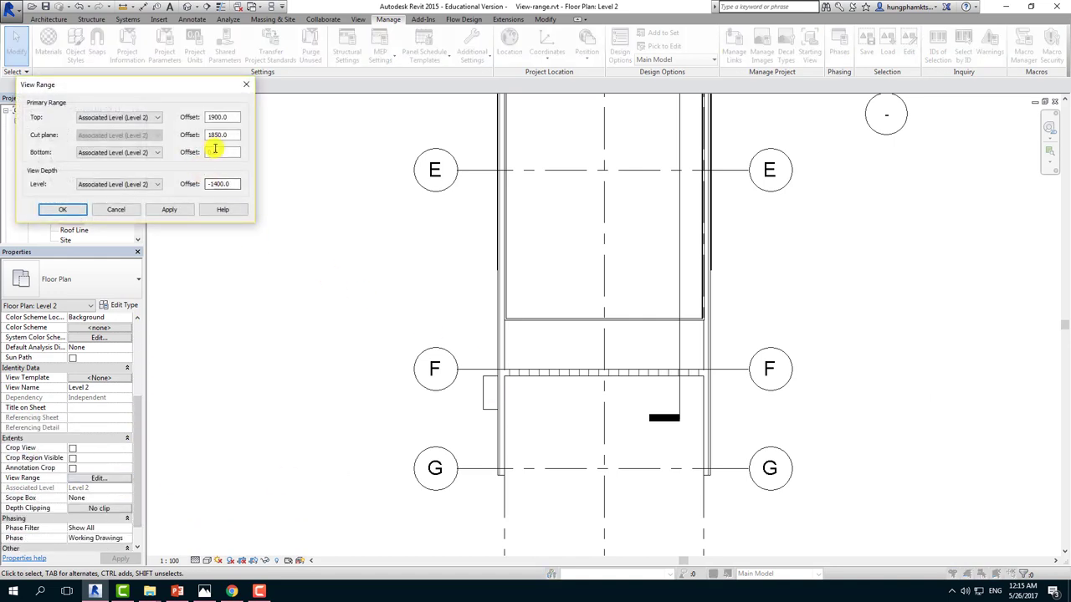
left_click_drag(235, 184, 167, 185)
type("-2200")
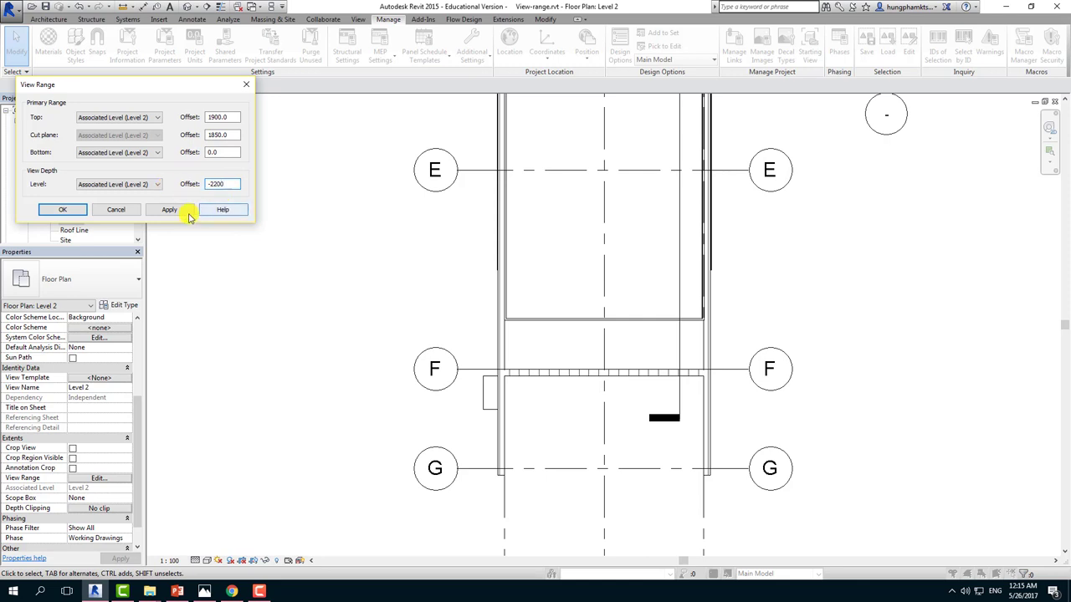
left_click(169, 209)
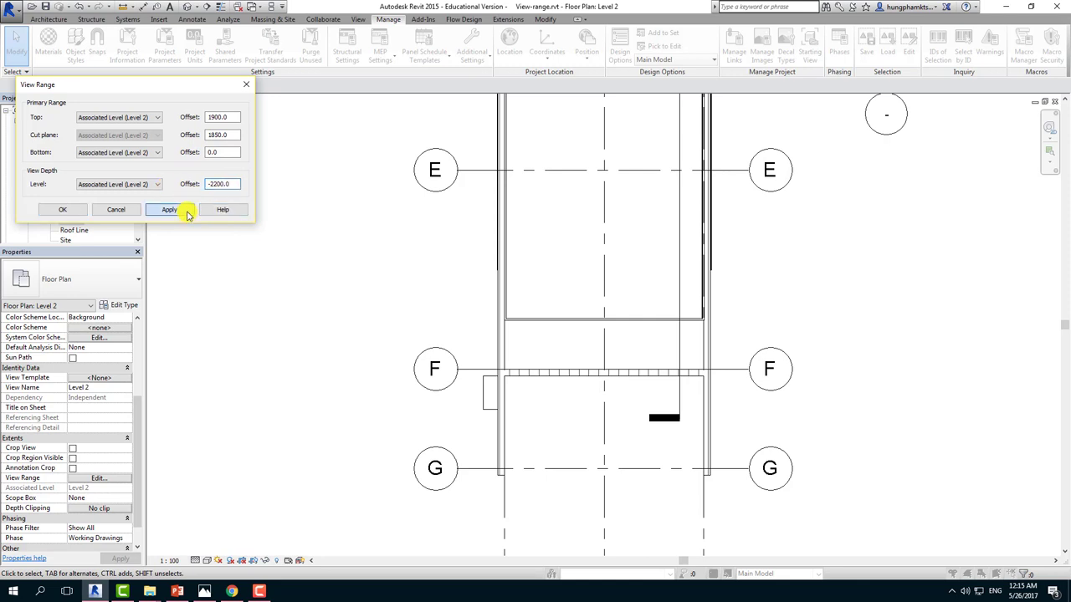
left_click(69, 209)
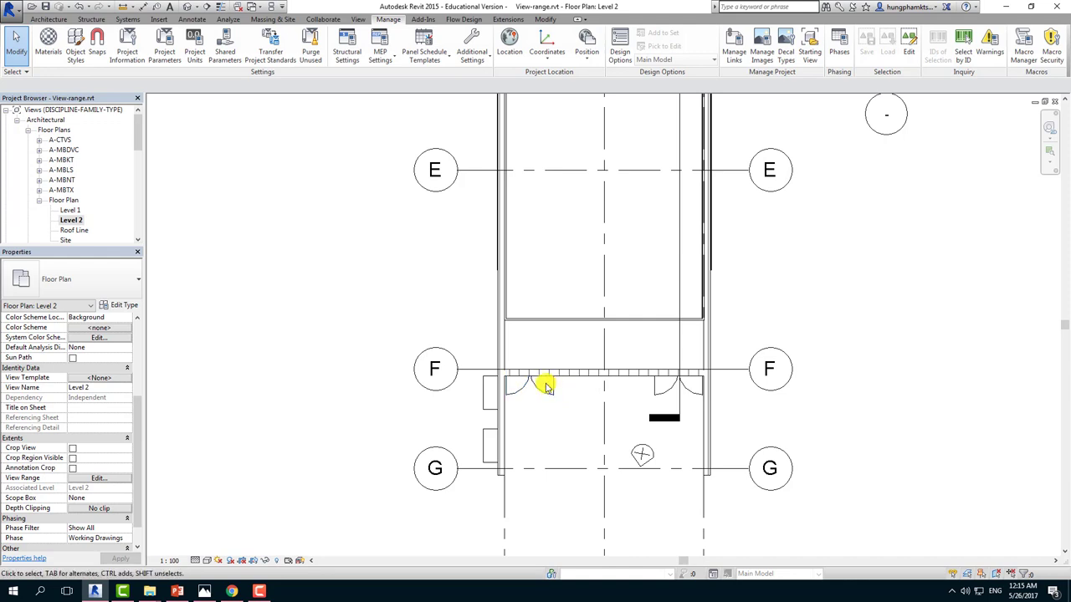
Step: Zoom and pan the Level 2 plan to inspect the Curtain Wall Dbl Glass doors below grid F
scroll(522, 386, "up", 1)
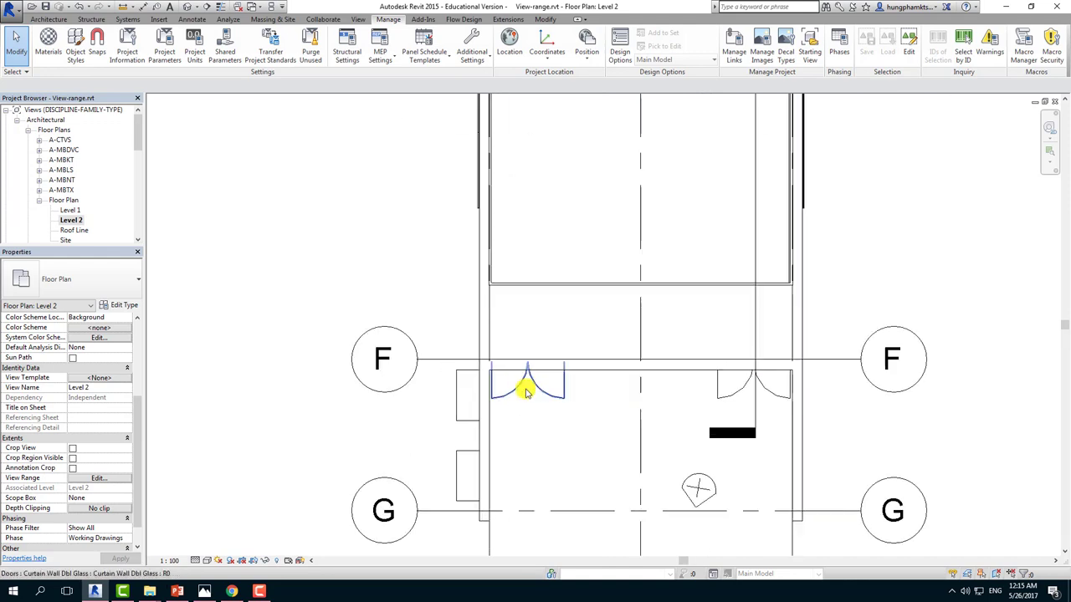
scroll(536, 357, "up", 3)
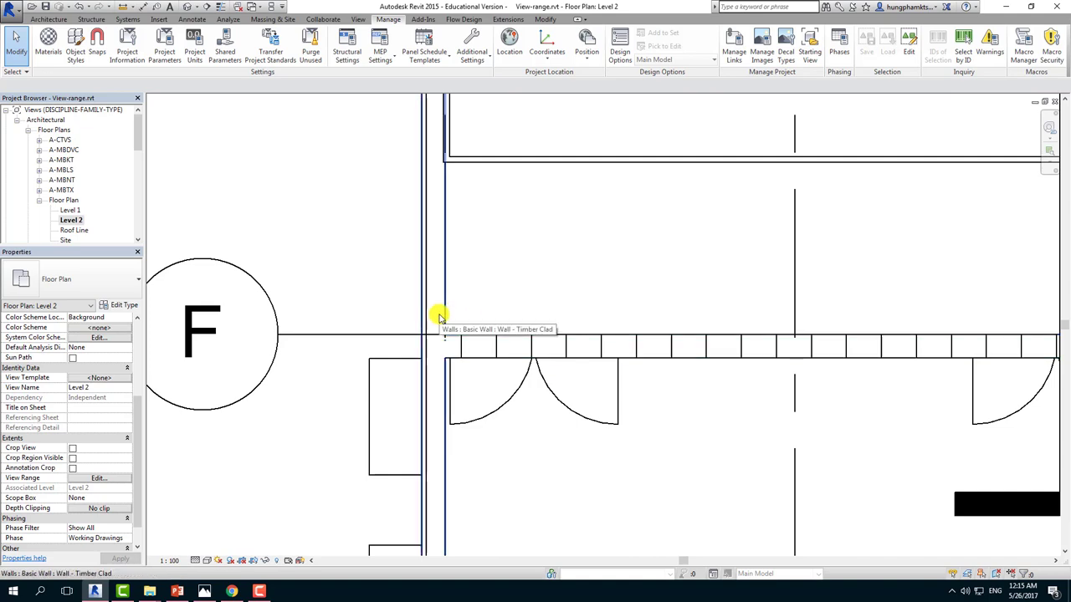
scroll(438, 296, "down", 4)
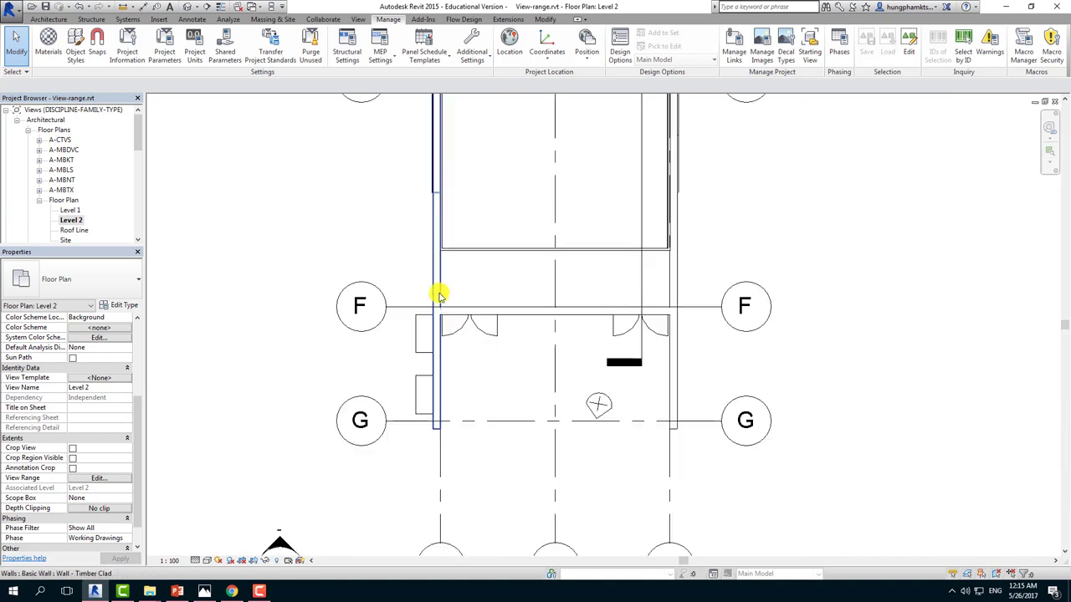
scroll(460, 313, "down", 2)
scroll(469, 316, "up", 2)
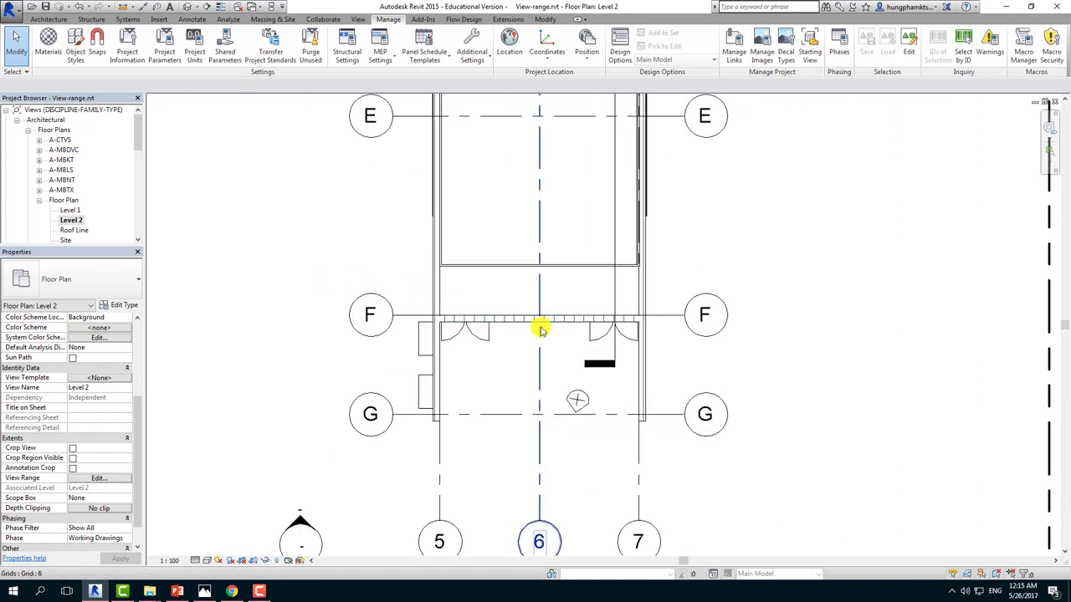
middle_click_drag(545, 351, 590, 401)
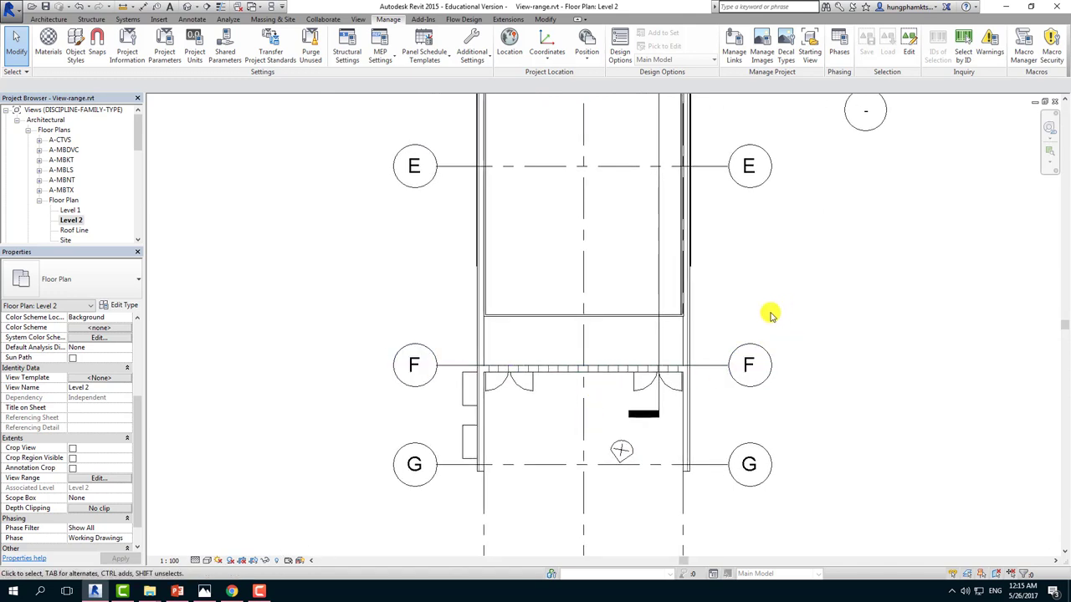
scroll(538, 381, "up", 1)
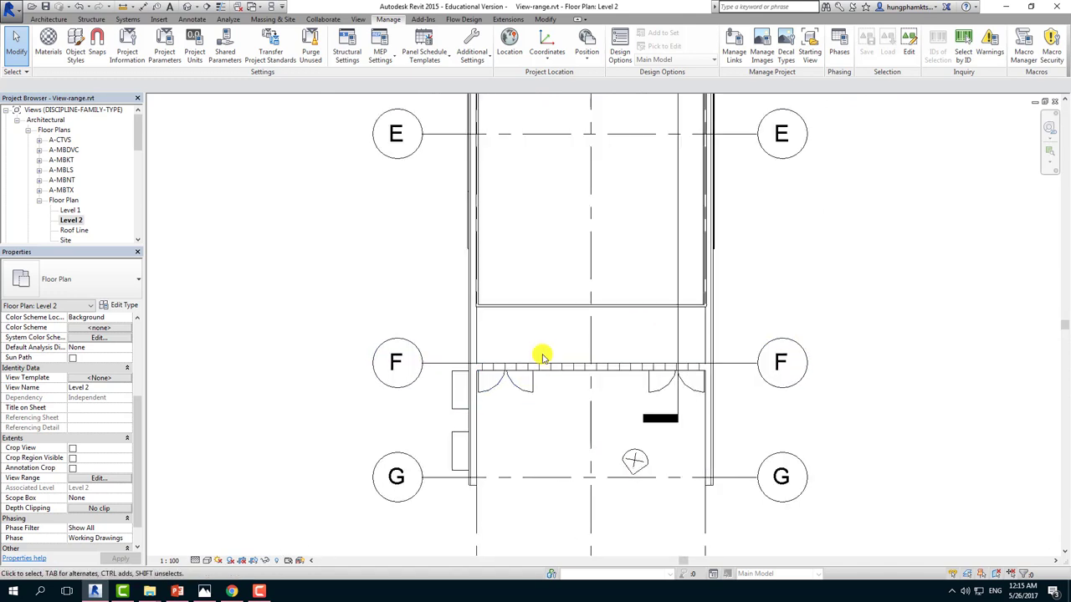
scroll(595, 297, "down", 4)
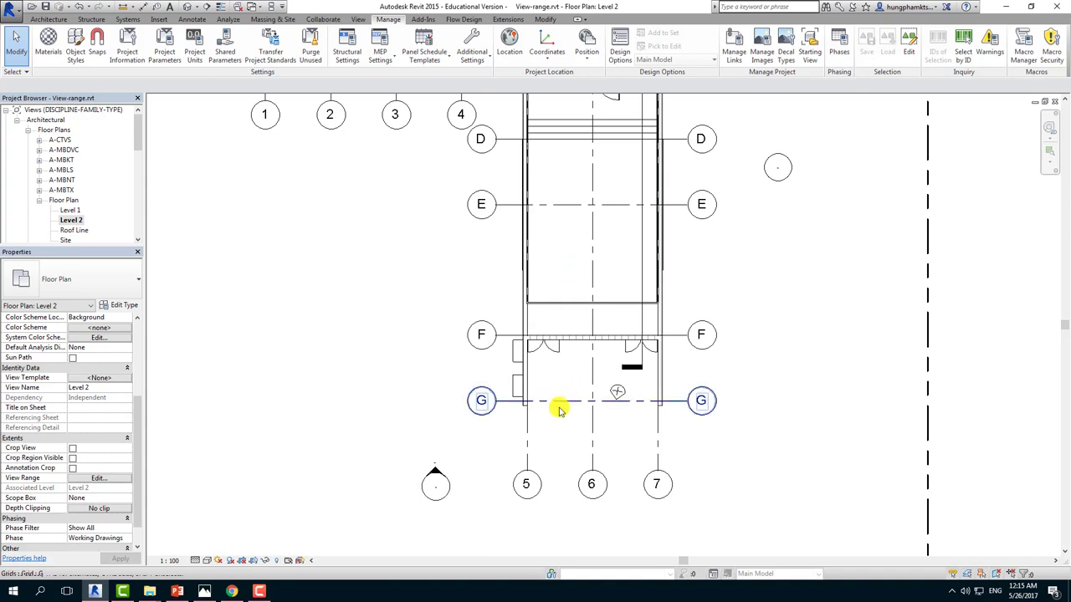
scroll(560, 409, "down", 3)
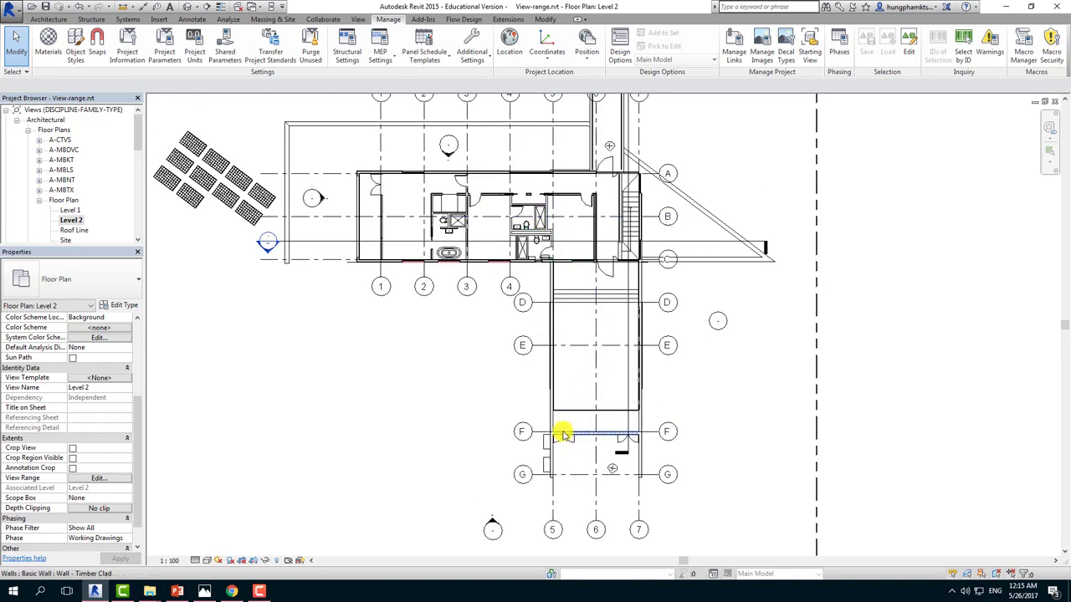
scroll(562, 433, "up", 1)
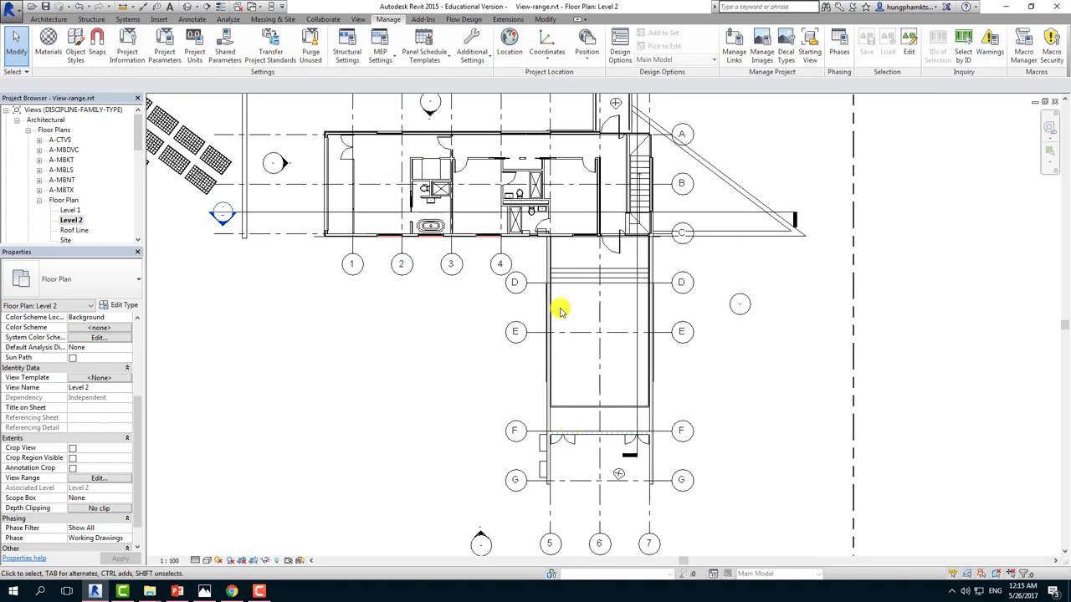
scroll(580, 454, "up", 2)
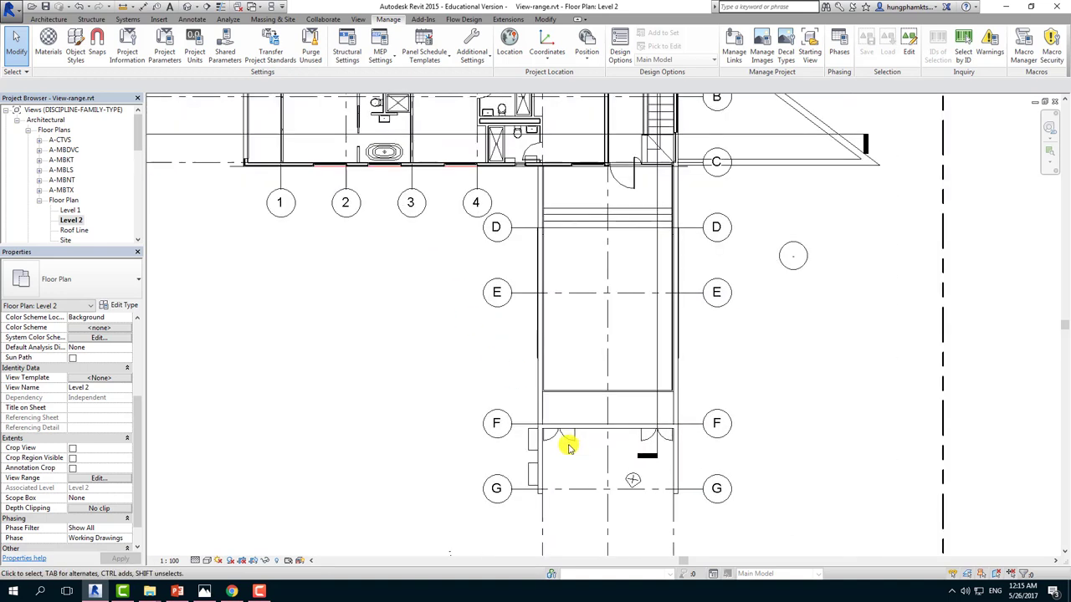
scroll(570, 438, "up", 2)
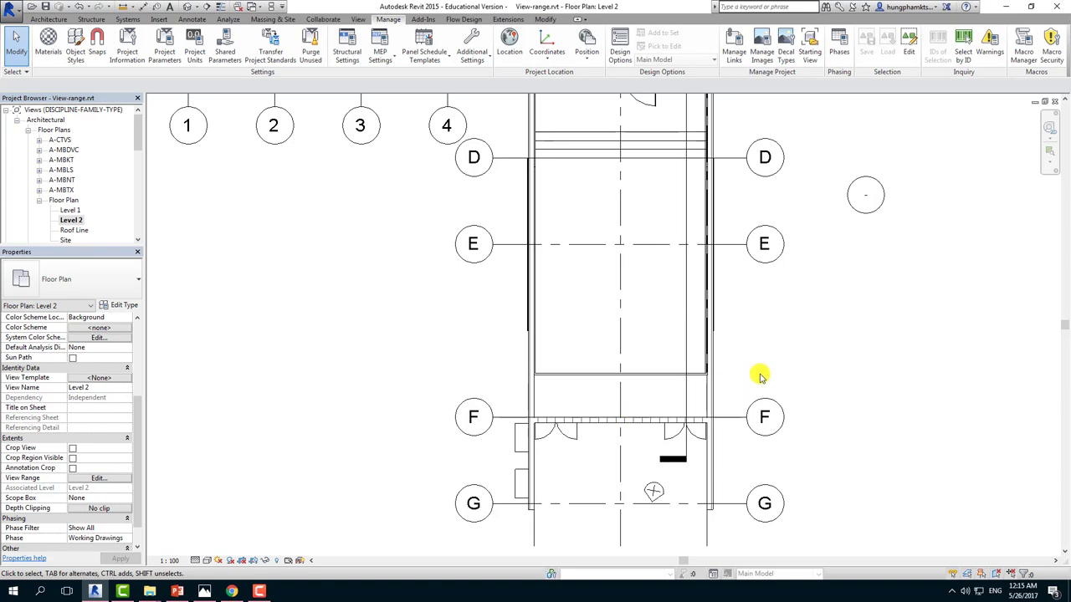
scroll(769, 354, "down", 3)
scroll(615, 387, "down", 1)
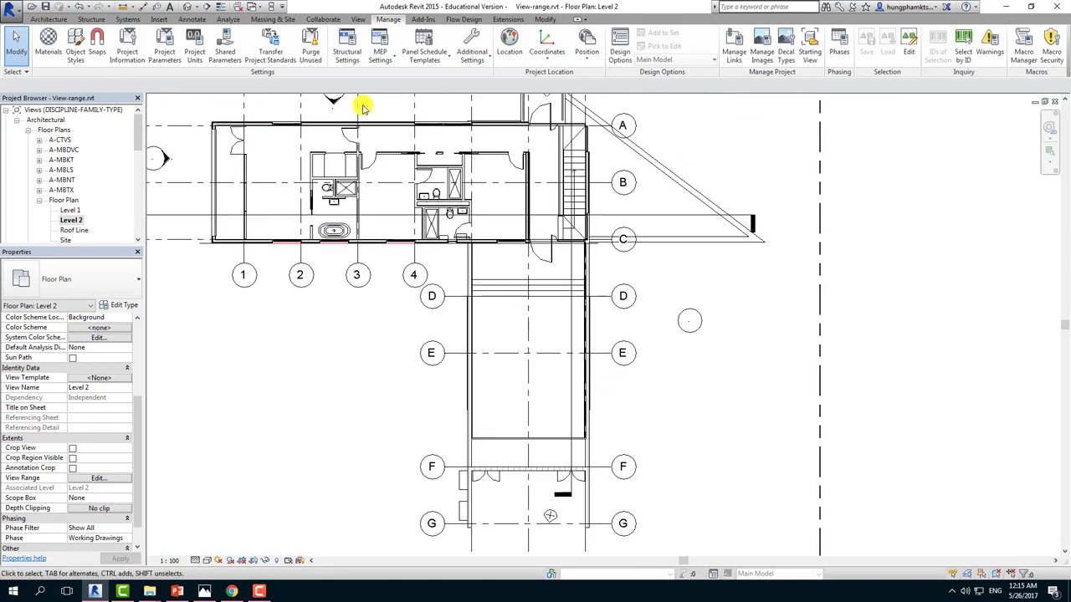
Step: In Line Styles, set the <Beyond> line colour to pink RGB 255-128-128
left_click(483, 67)
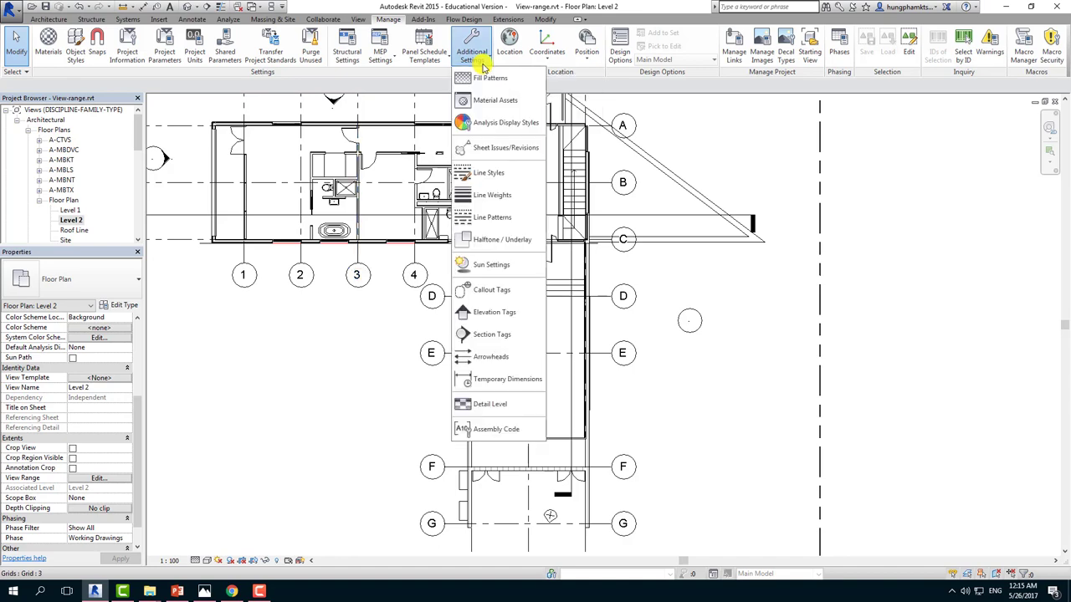
left_click(491, 173)
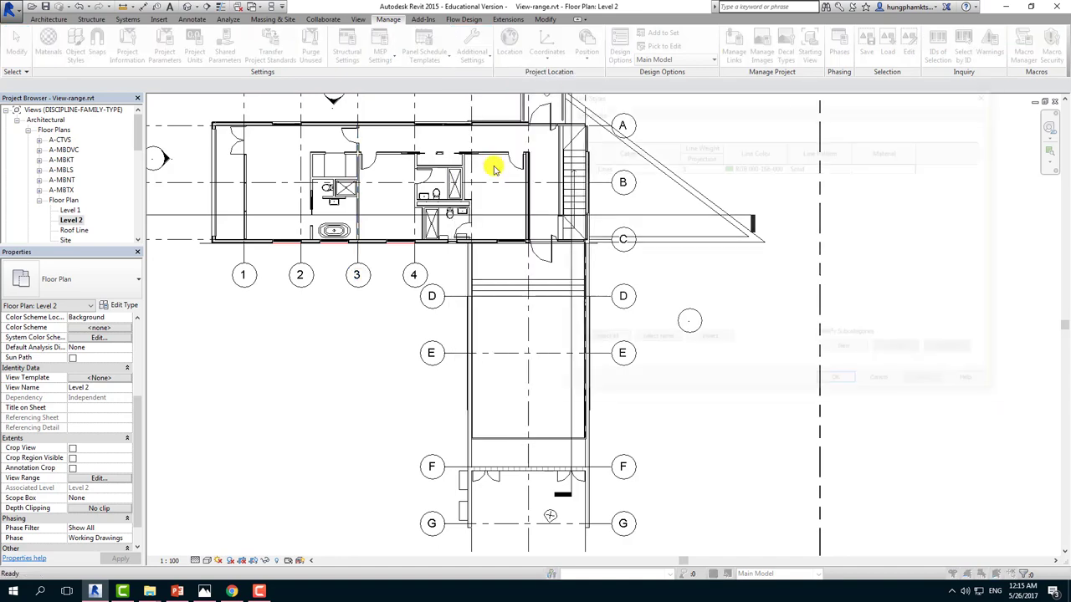
left_click(583, 168)
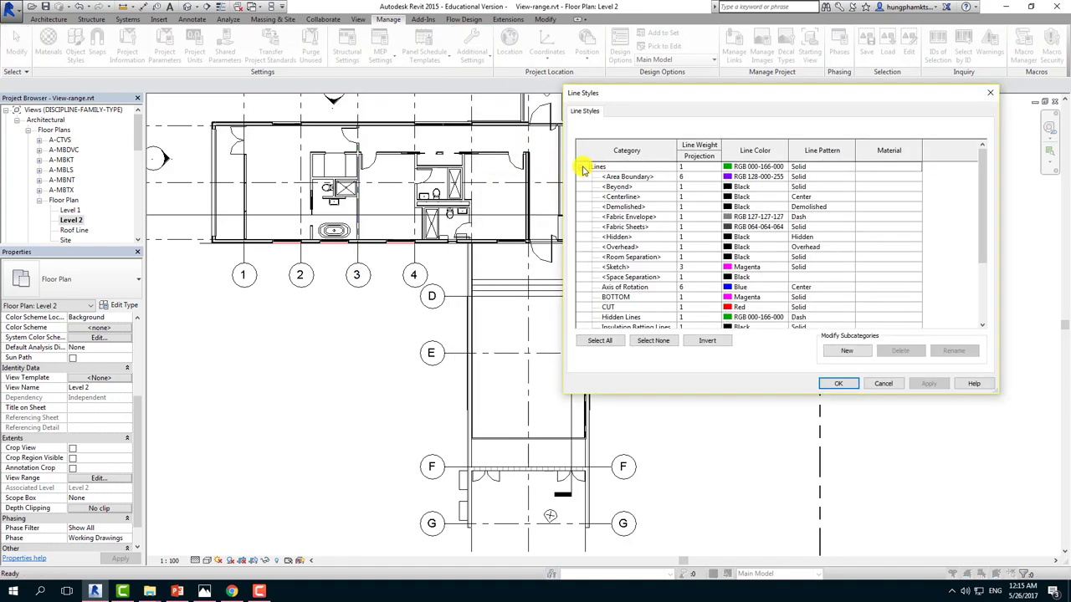
left_click(623, 197)
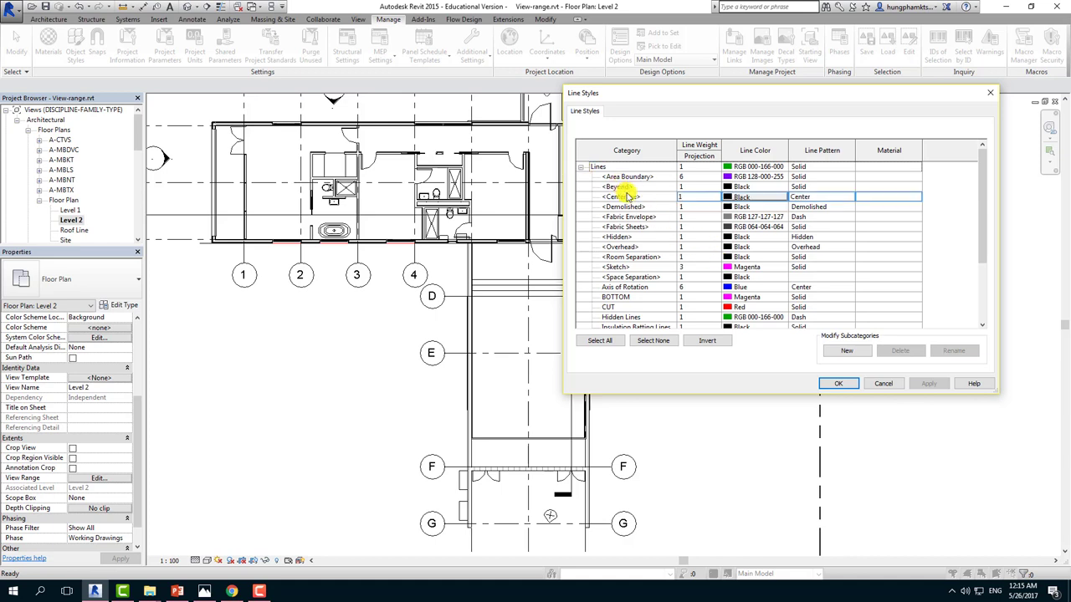
left_click(619, 187)
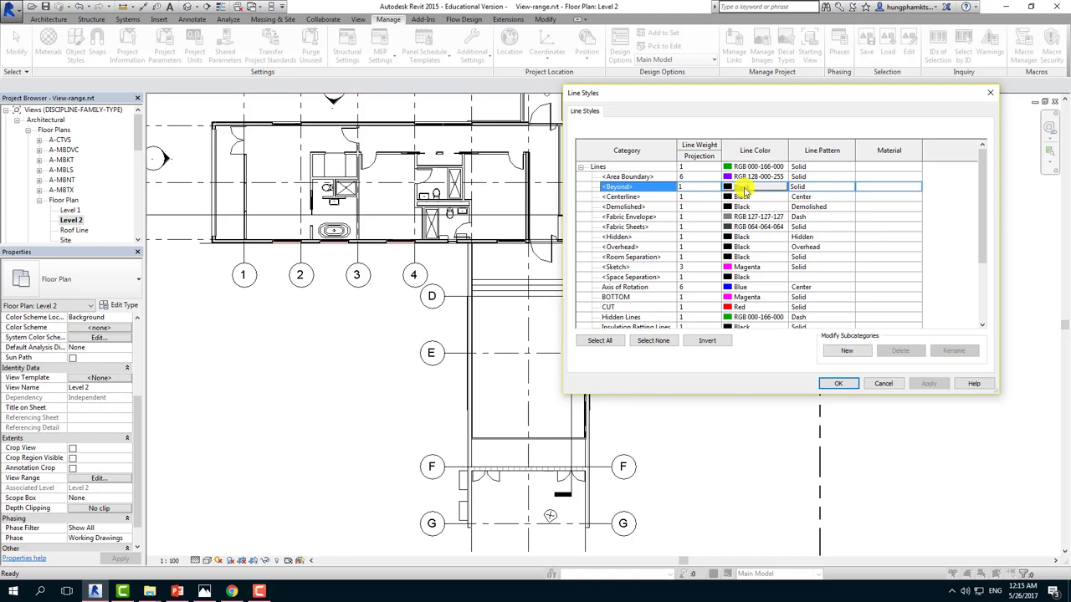
left_click(744, 189)
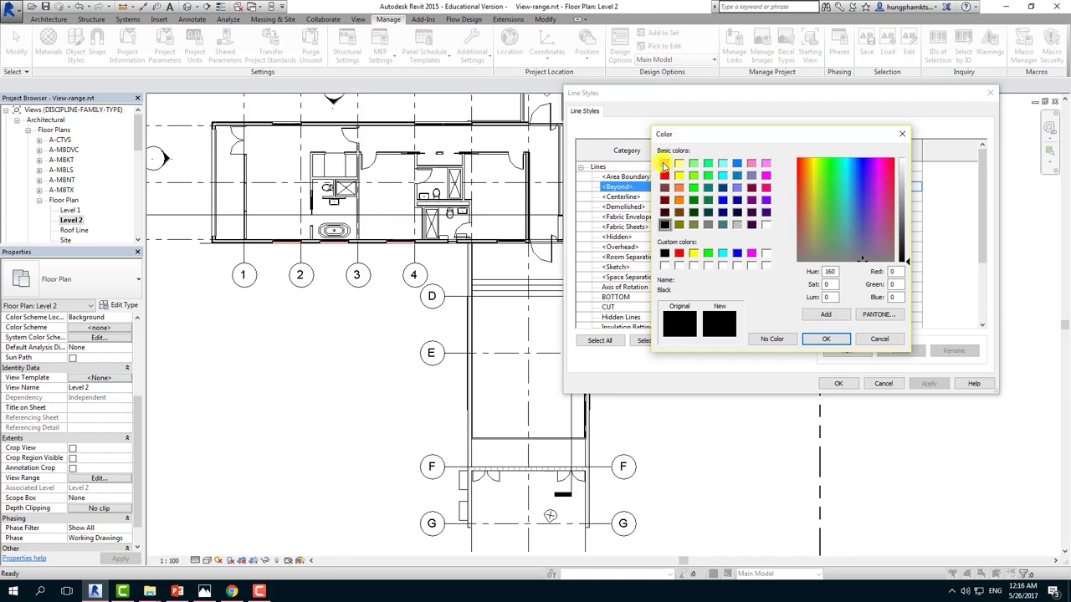
left_click(664, 164)
left_click(821, 340)
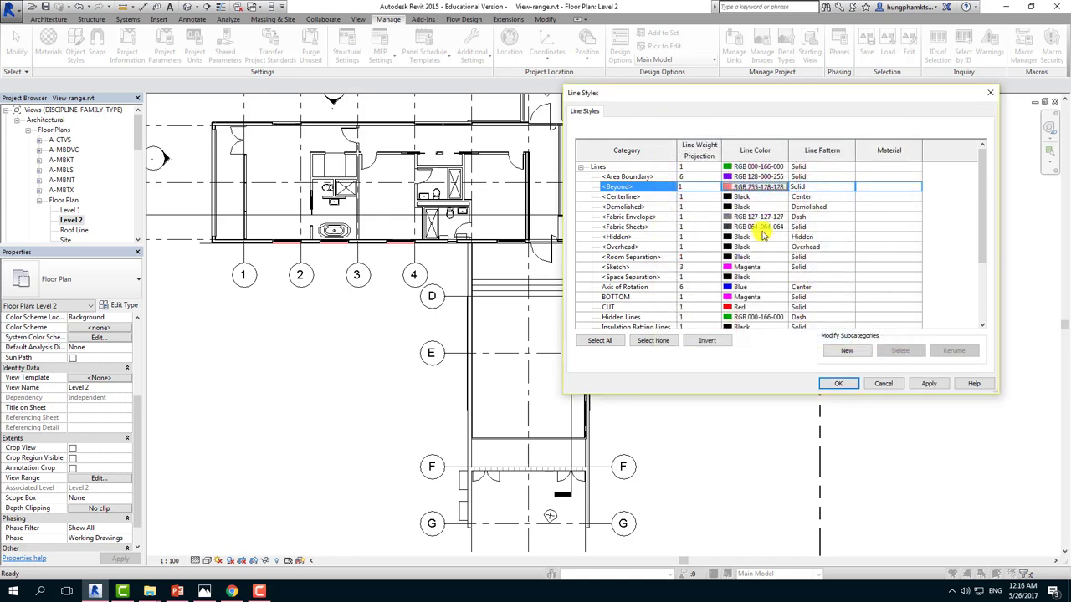
Step: Give <Beyond> lines the Dash Dot pattern and apply the line style changes
left_click(852, 190)
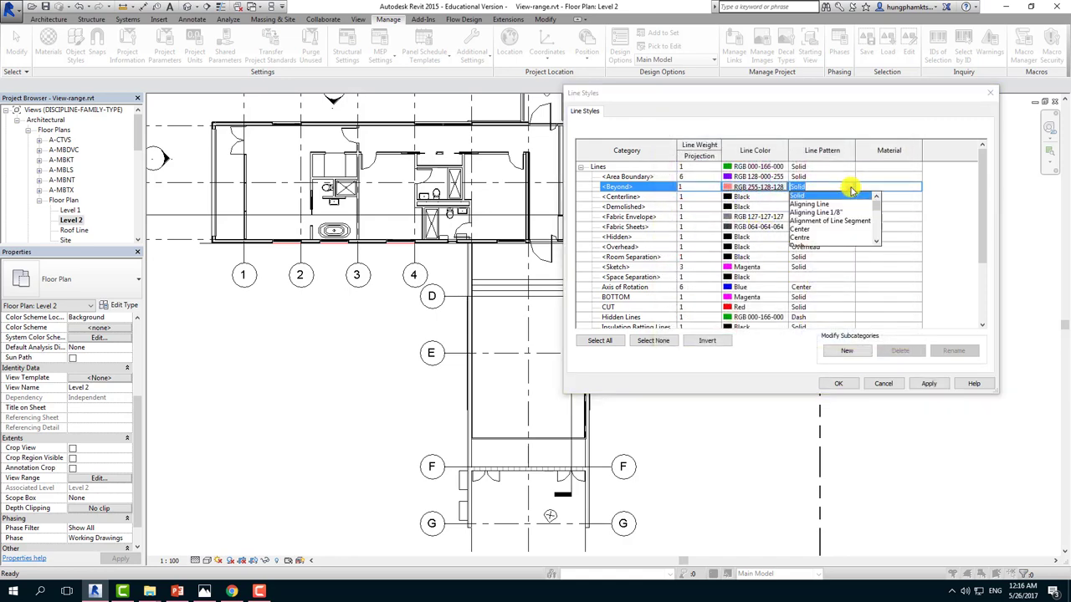
scroll(804, 237, "down", 1)
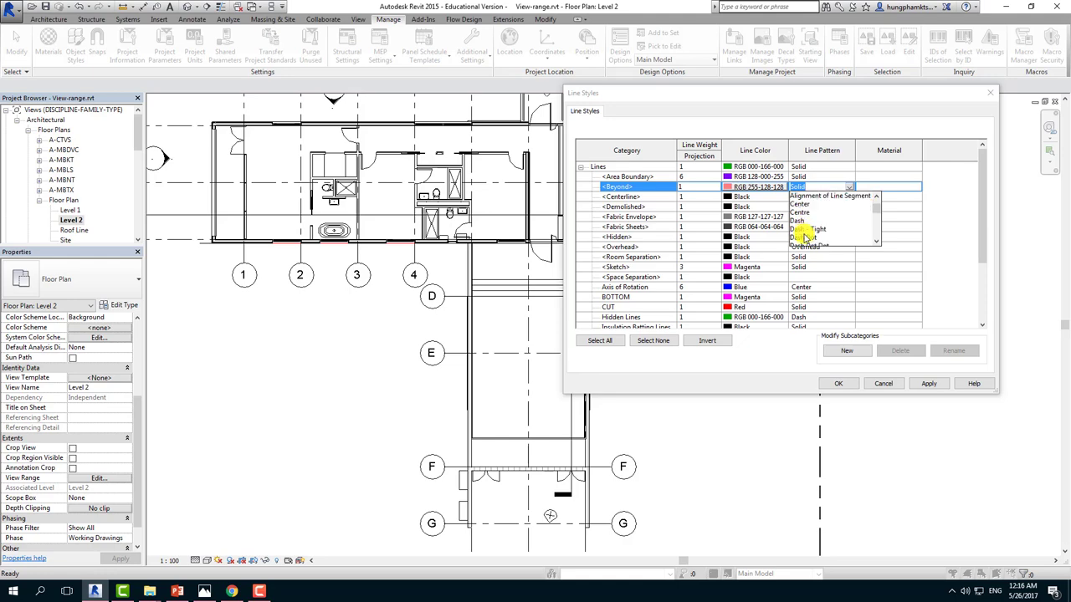
left_click(808, 239)
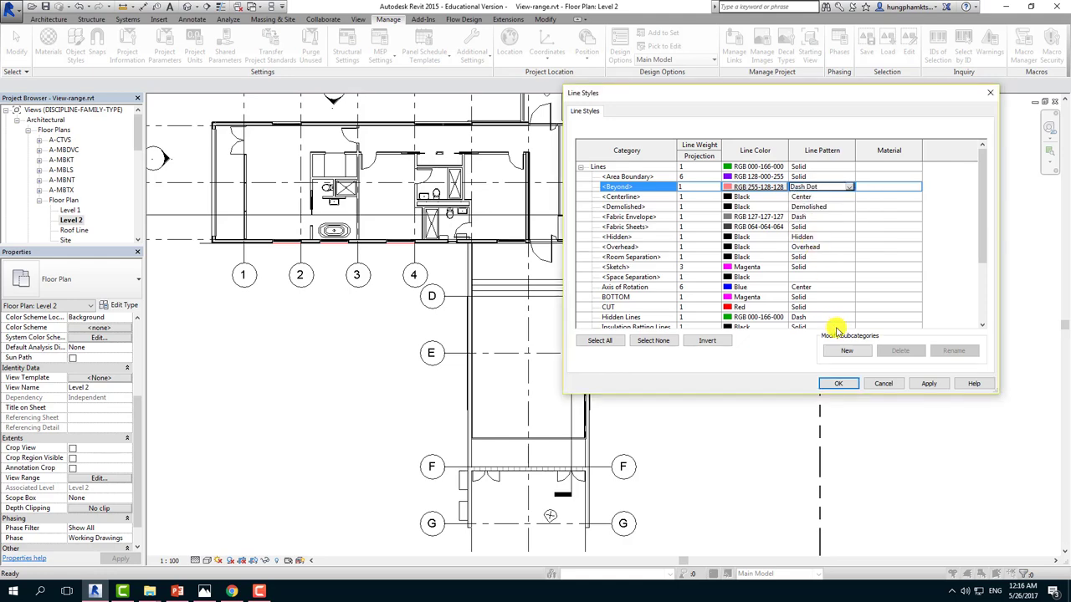
left_click(928, 383)
left_click(838, 383)
scroll(452, 500, "up", 1)
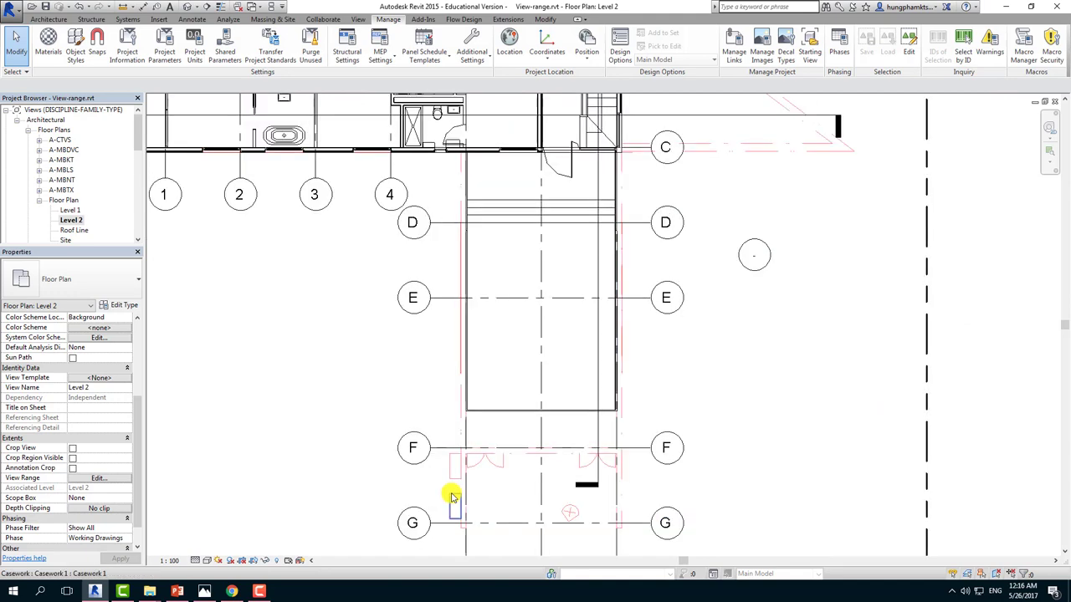
scroll(469, 481, "up", 2)
scroll(426, 459, "up", 1)
scroll(434, 401, "down", 1)
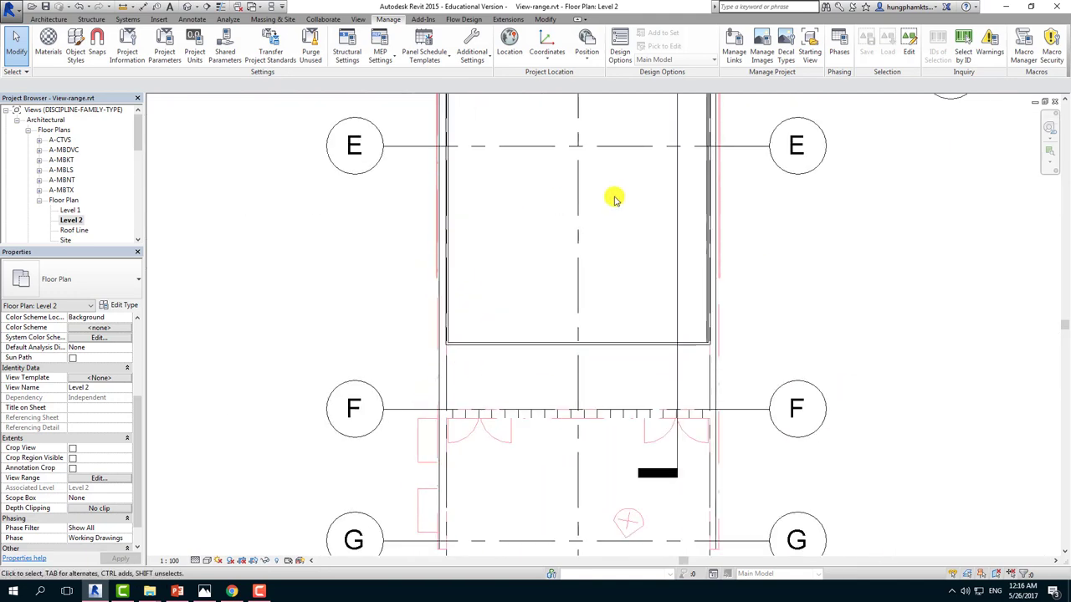
Step: Switch the <Beyond> line pattern in Line Styles to Dot and apply it
left_click(471, 50)
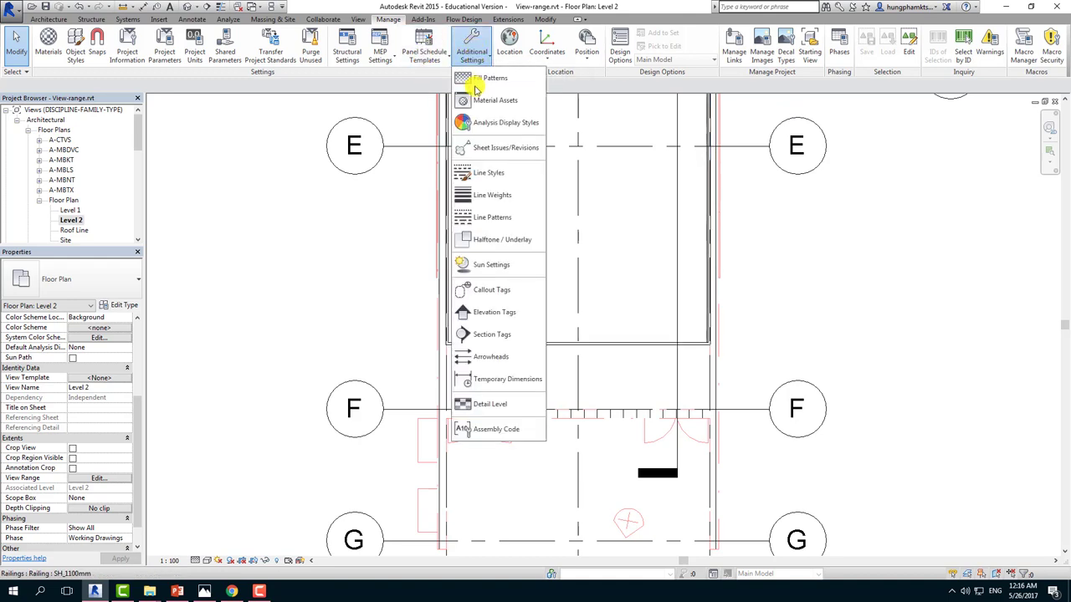
left_click(488, 172)
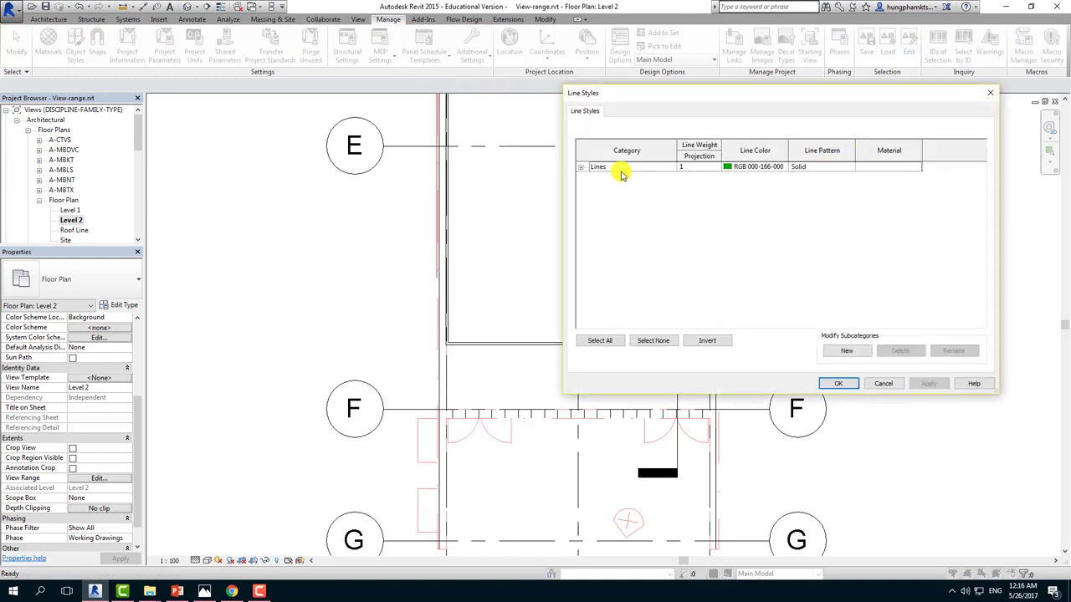
left_click(581, 168)
left_click(828, 187)
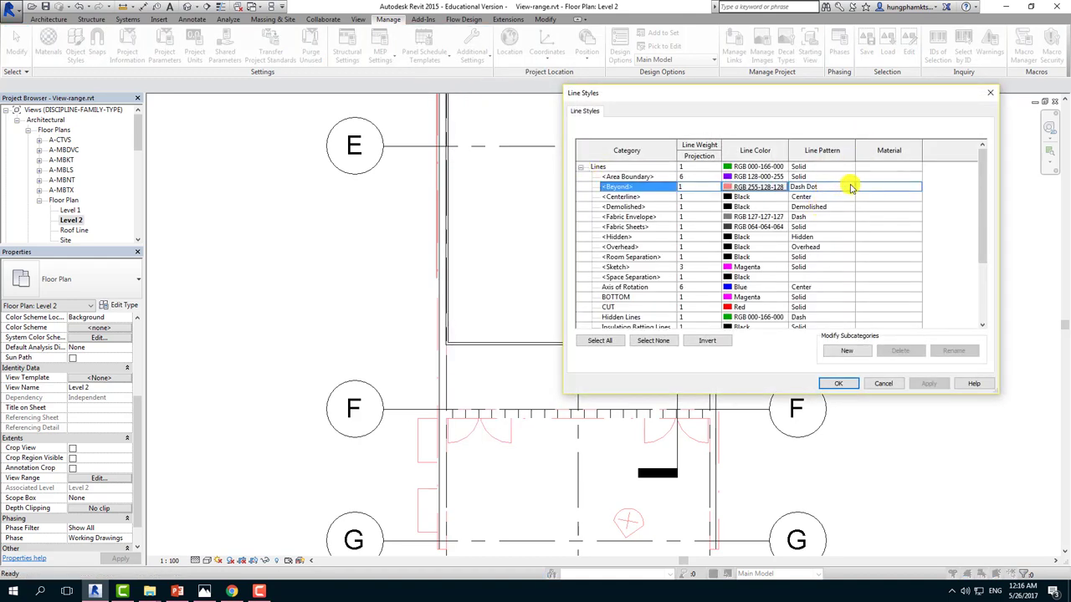
left_click(850, 188)
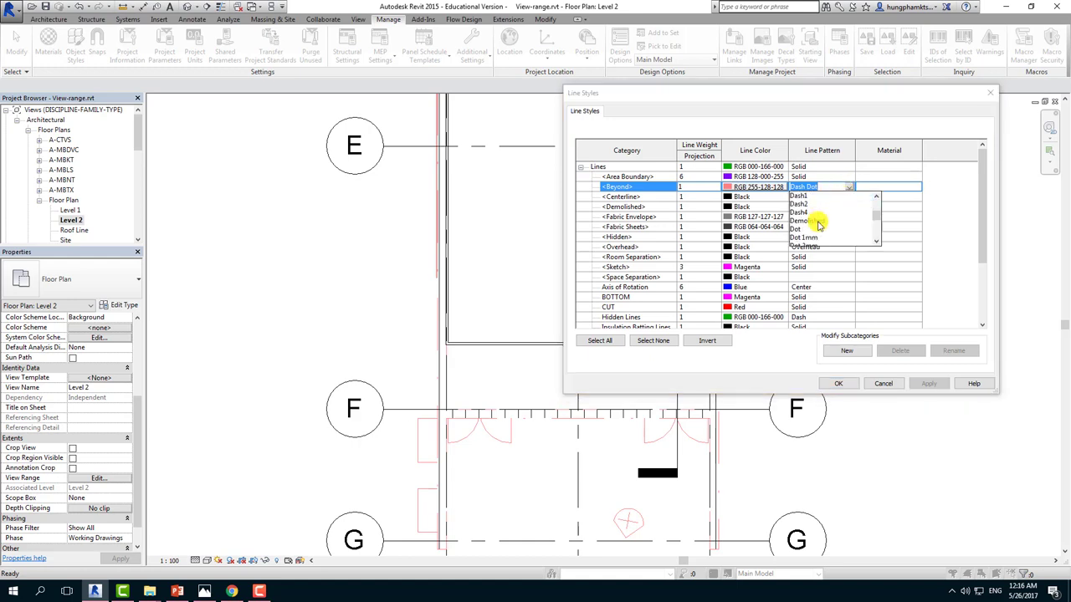
left_click(796, 203)
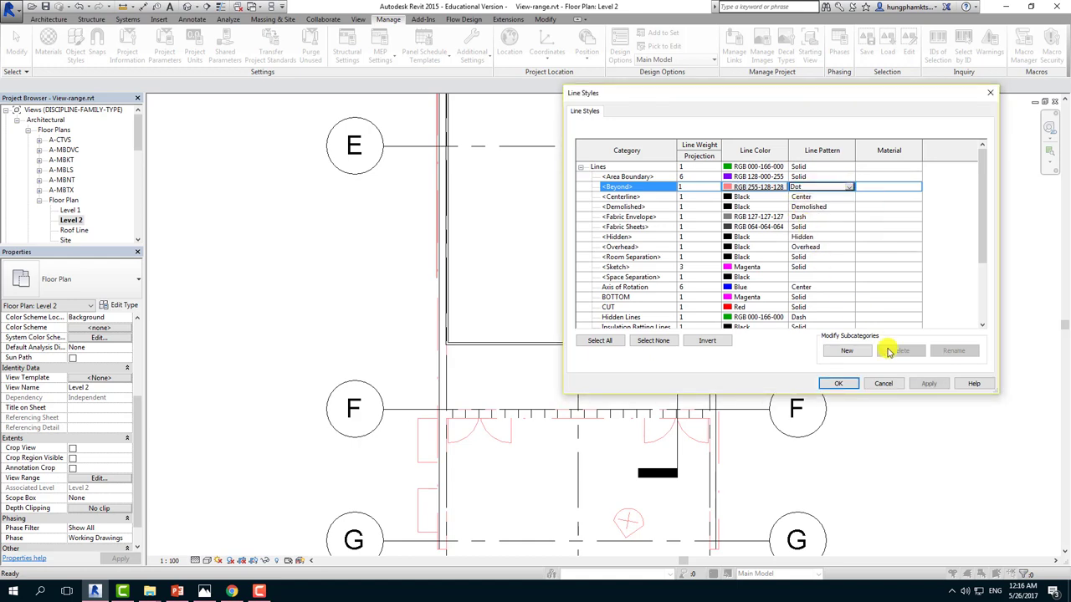
left_click(928, 387)
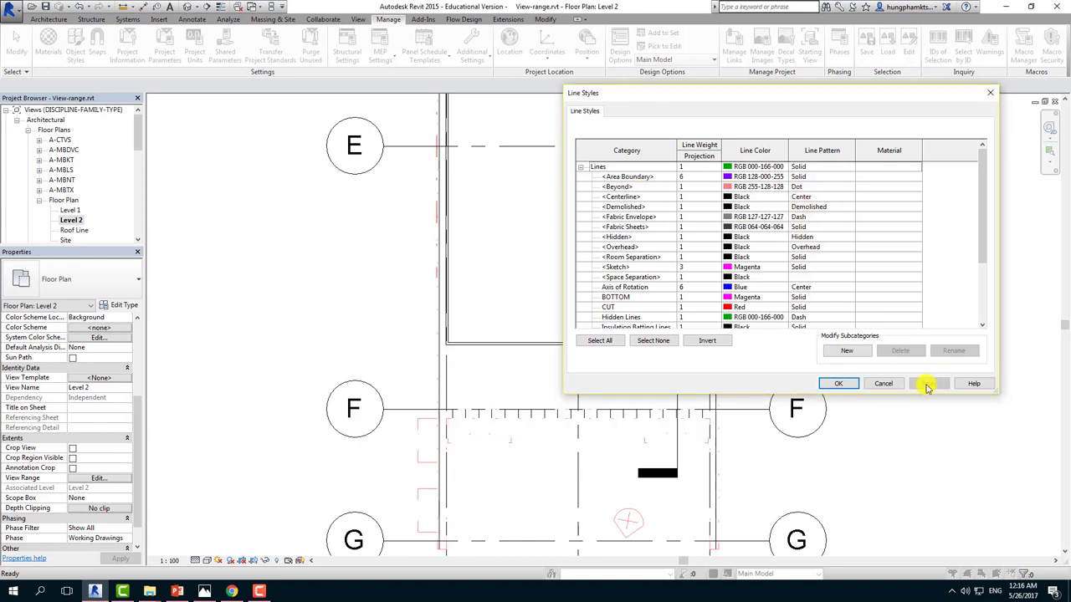
left_click(836, 385)
scroll(462, 402, "up", 4)
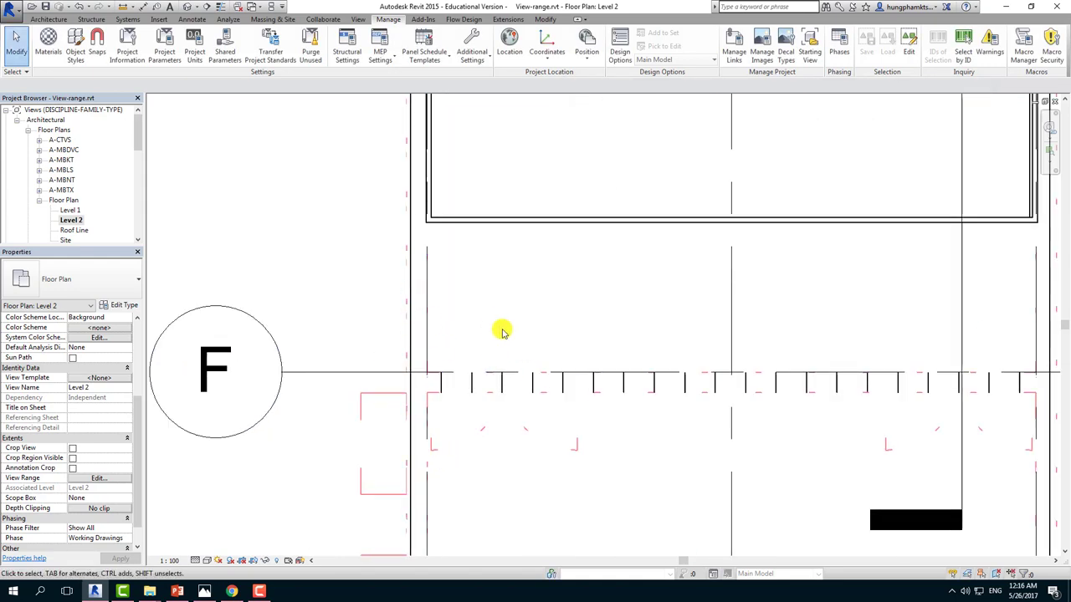
scroll(524, 346, "down", 3)
scroll(524, 346, "down", 2)
scroll(461, 375, "down", 1)
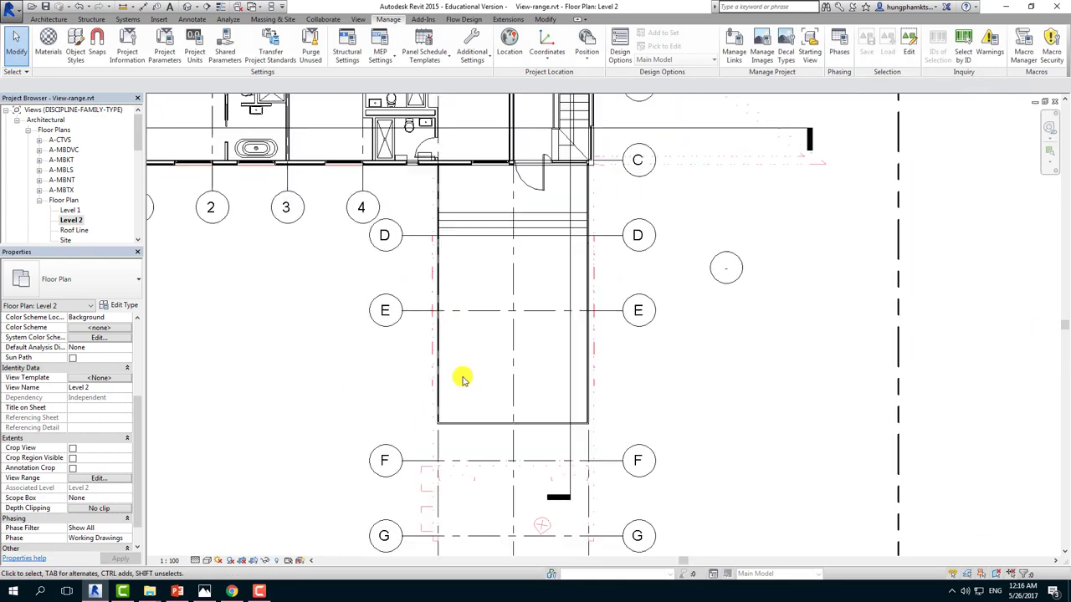
scroll(605, 299, "down", 3)
scroll(505, 394, "up", 2)
scroll(474, 416, "up", 2)
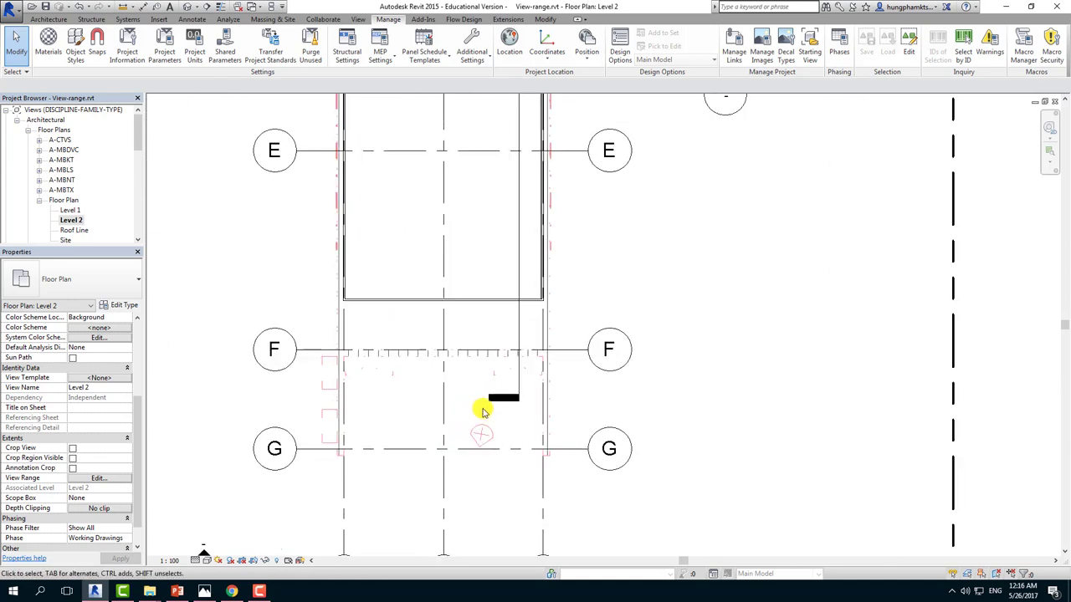
scroll(580, 335, "down", 2)
scroll(586, 351, "down", 2)
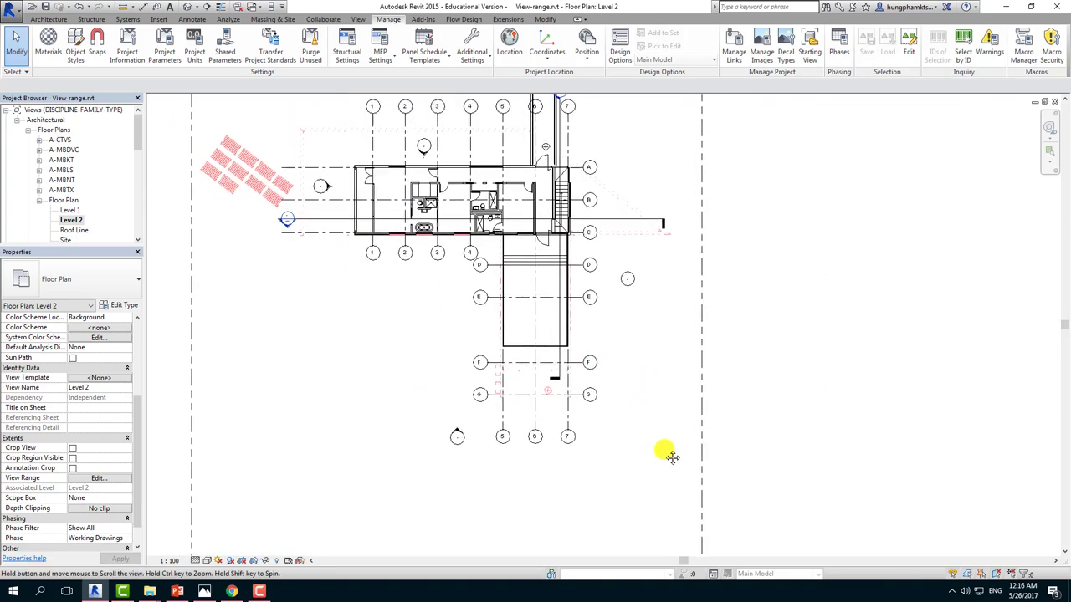
middle_click_drag(671, 457, 541, 359)
middle_click_drag(605, 349, 541, 406)
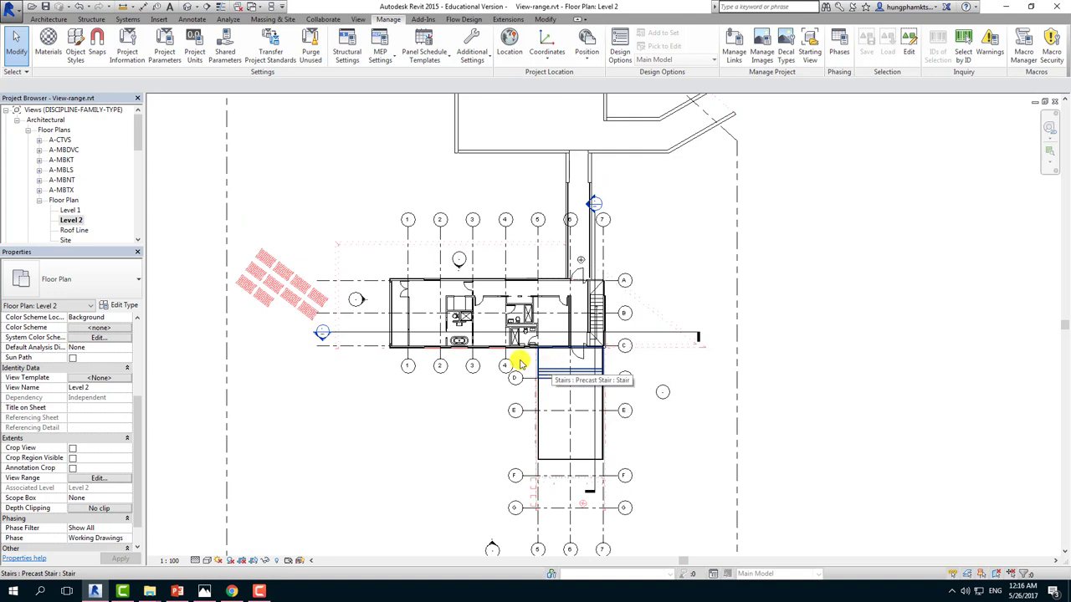
scroll(553, 502, "up", 1)
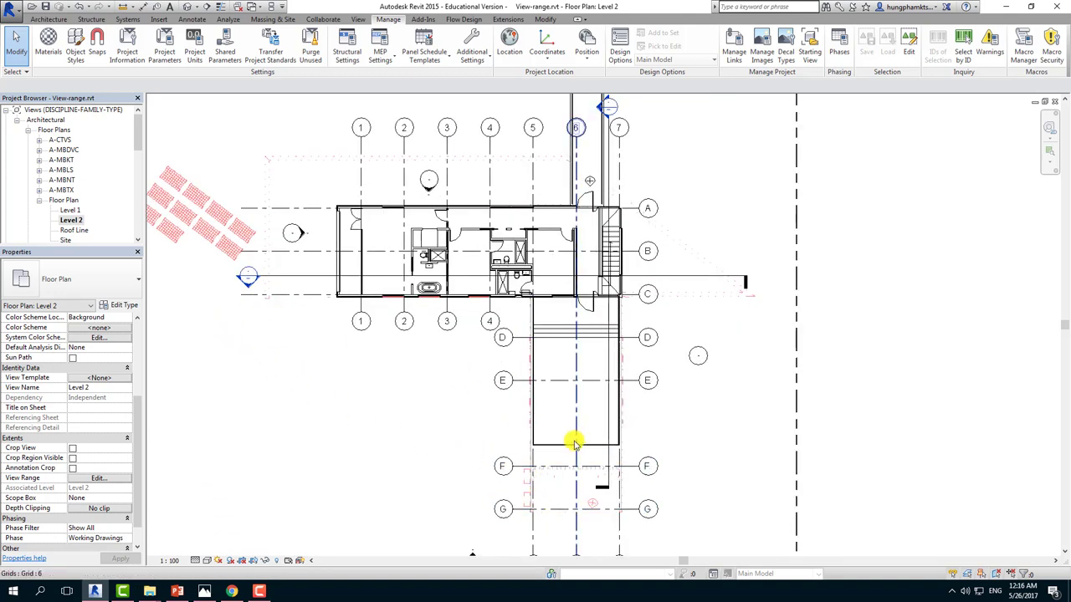
scroll(535, 509, "up", 1)
scroll(535, 509, "up", 1)
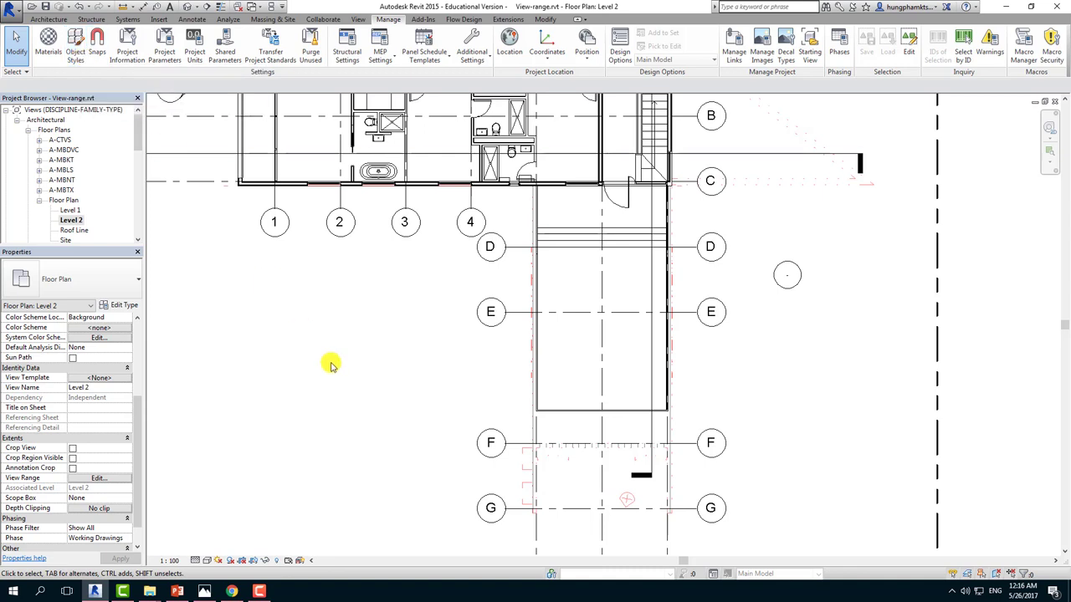
Step: Check Additional Settings, then expand Lines in Level 2's Visibility/Graphics to inspect <Beyond>
left_click(472, 59)
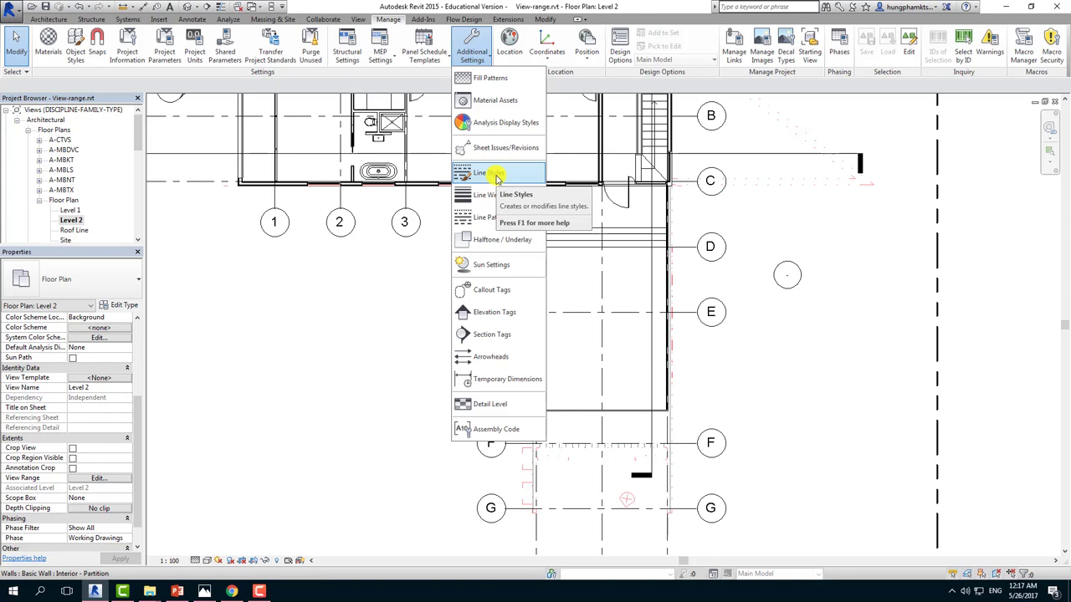
left_click(815, 343)
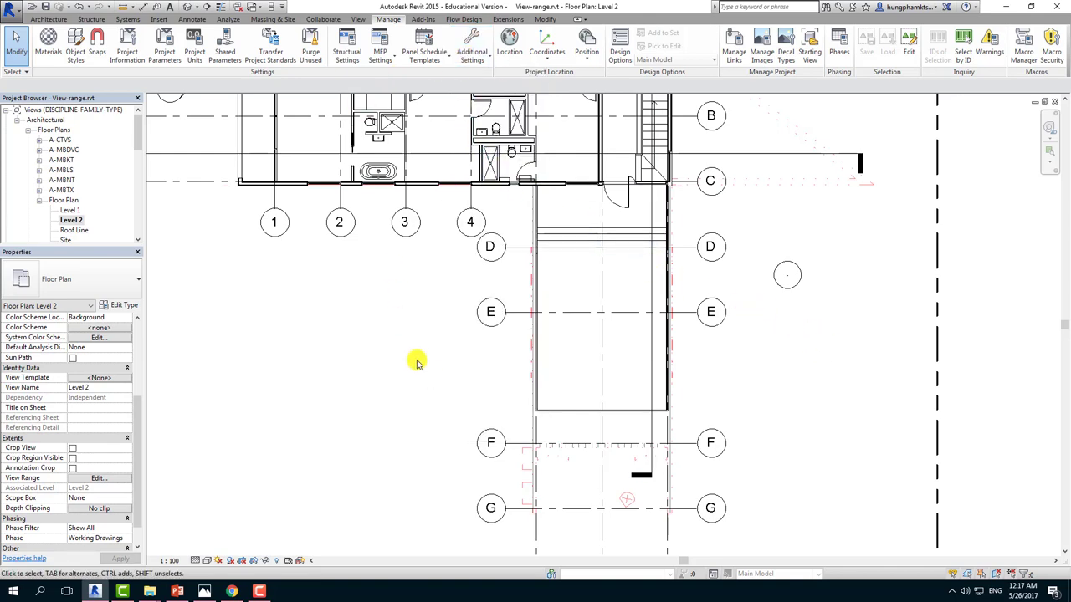
key("v")
key("v")
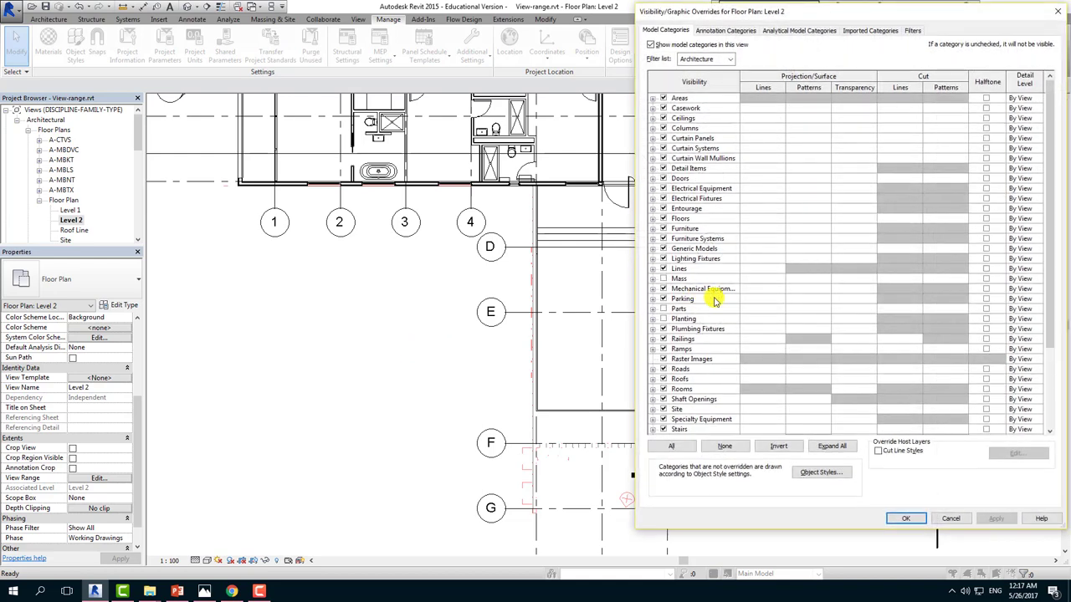
left_click(716, 300)
scroll(680, 376, "down", 1)
scroll(679, 380, "down", 1)
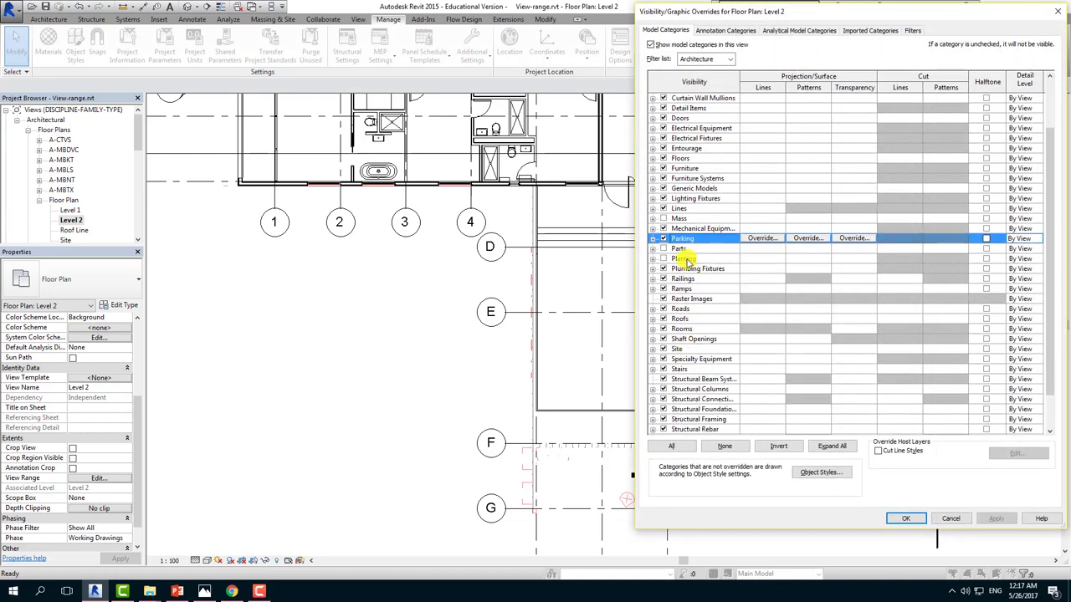
scroll(684, 260, "down", 1)
left_click(682, 168)
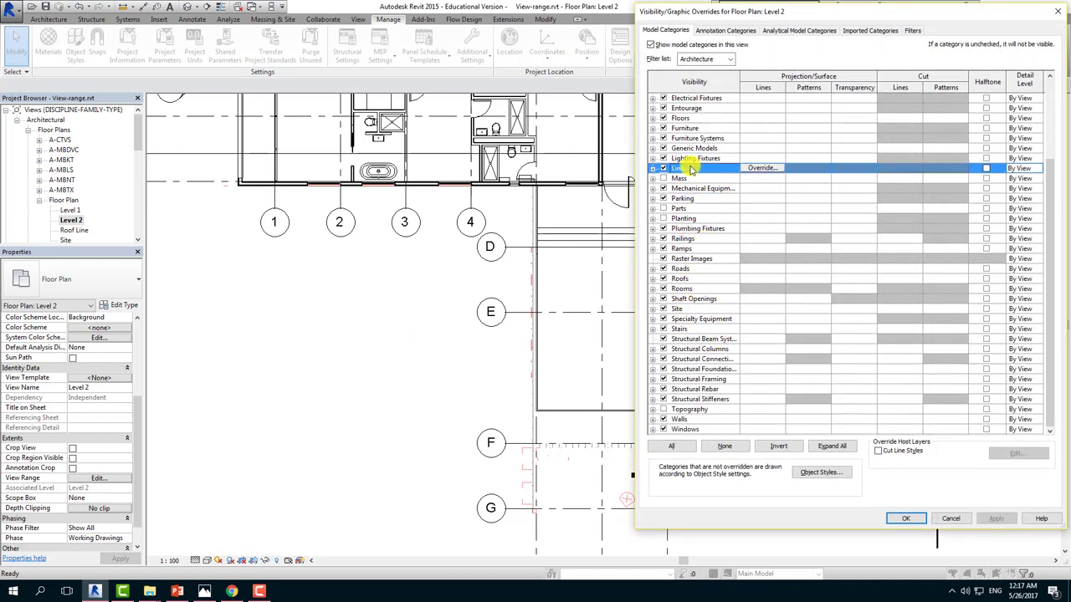
left_click(654, 168)
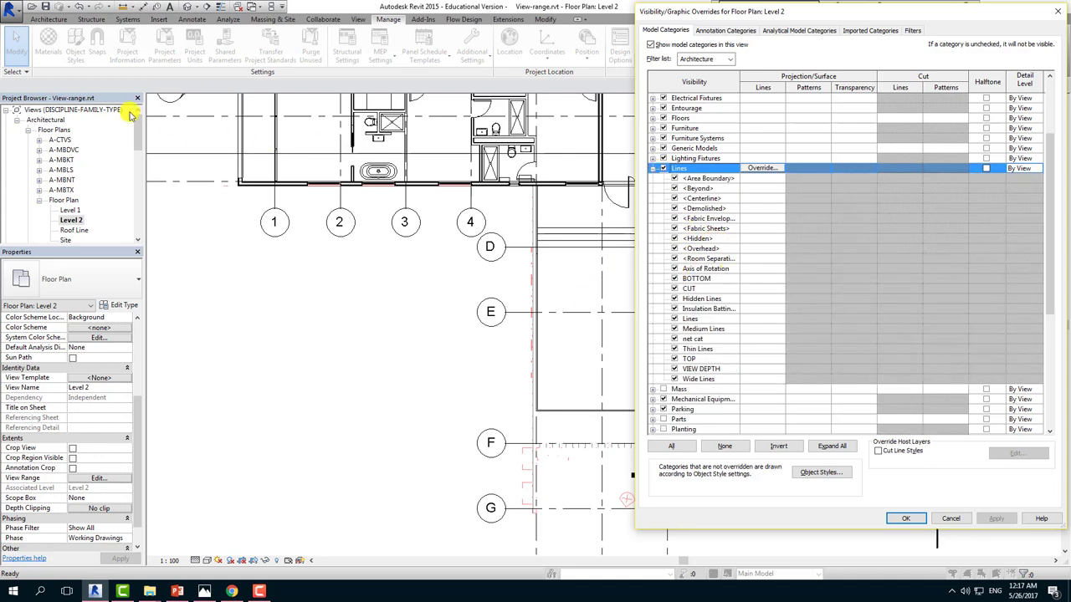
Step: Close Level 2's visibility overrides and dismiss the Additional Settings list unchanged
key("Escape")
left_click(471, 53)
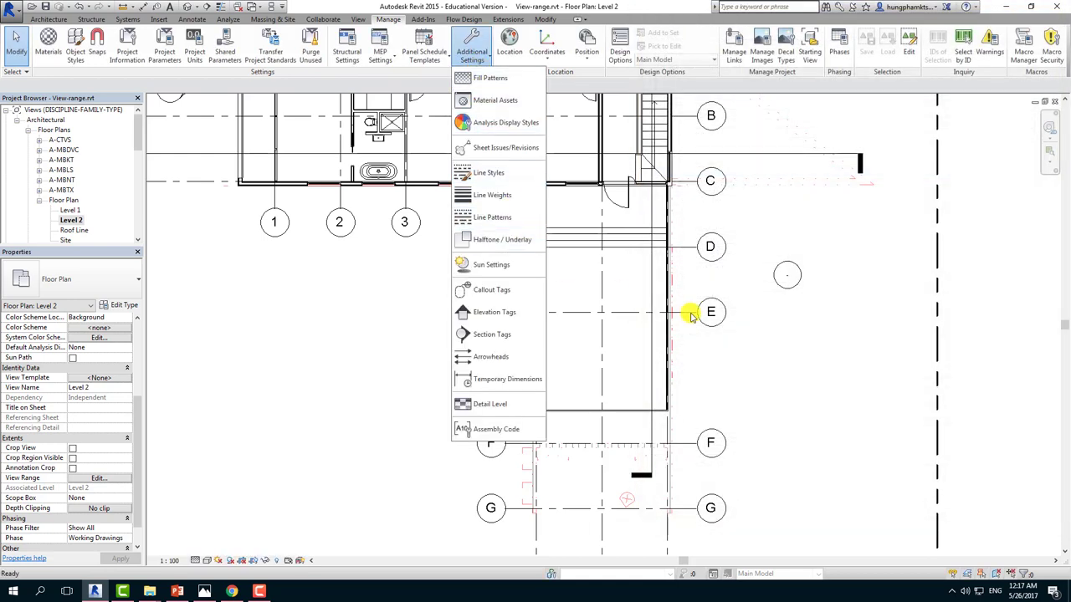
left_click(719, 285)
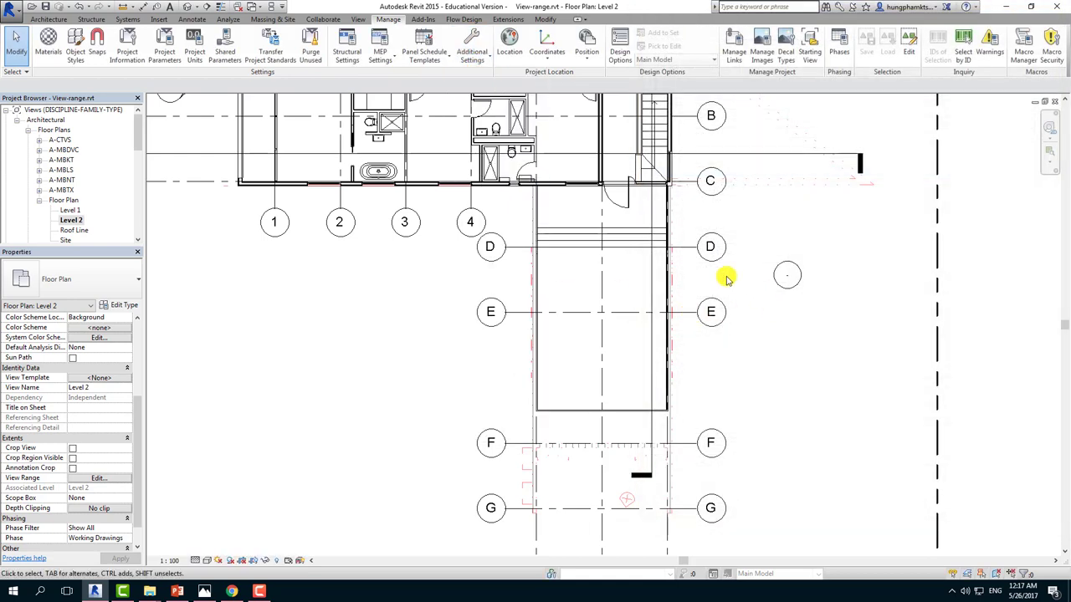
Step: Open the Level 1 plan, then the Roof Line floor plan
double_click(69, 210)
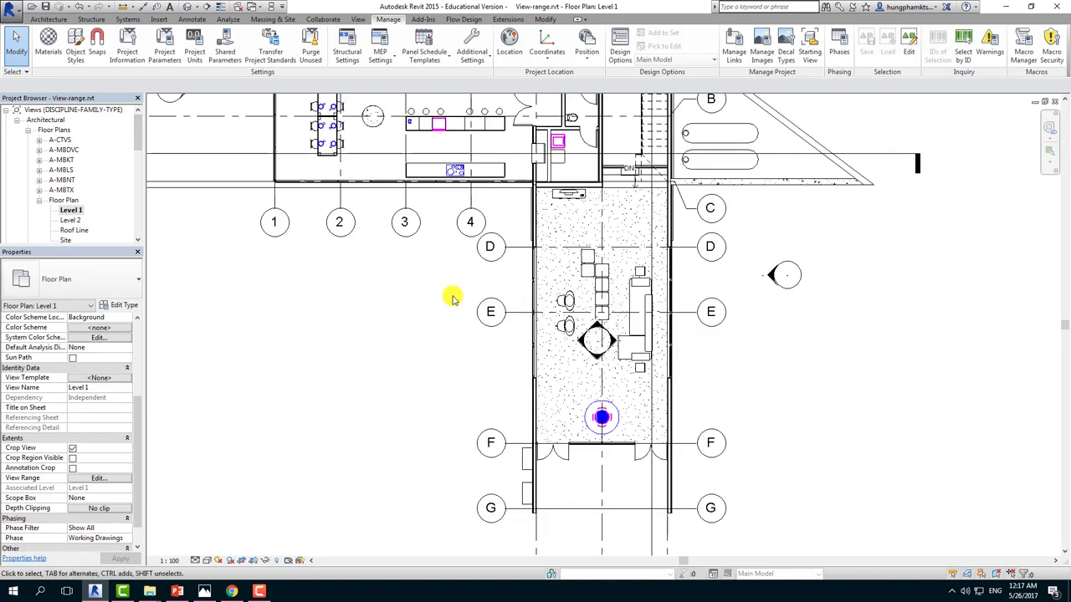
middle_click_drag(452, 299, 521, 425)
scroll(471, 351, "down", 2)
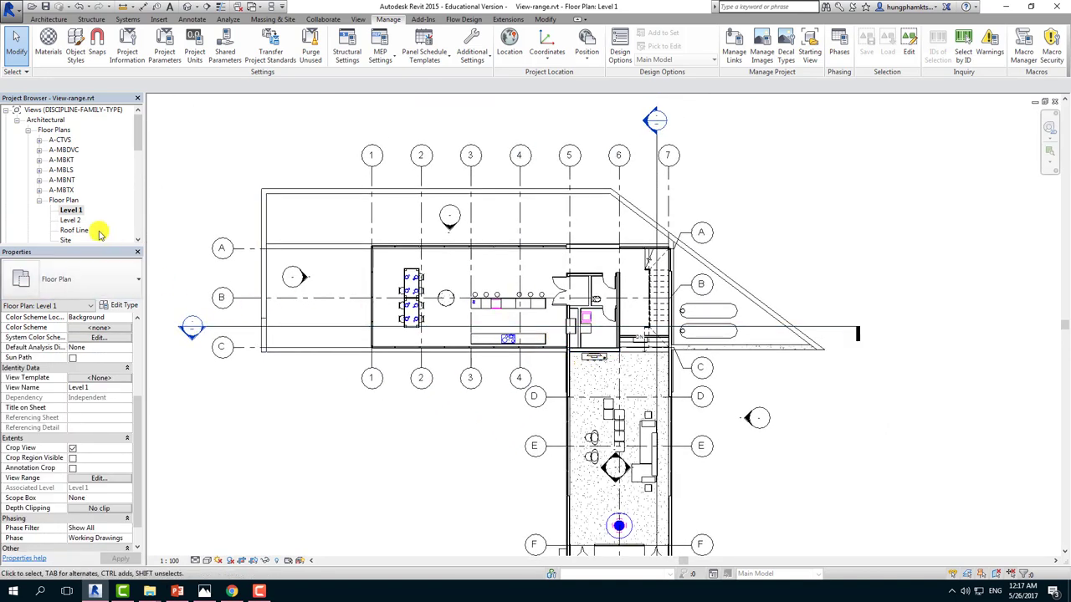
double_click(71, 231)
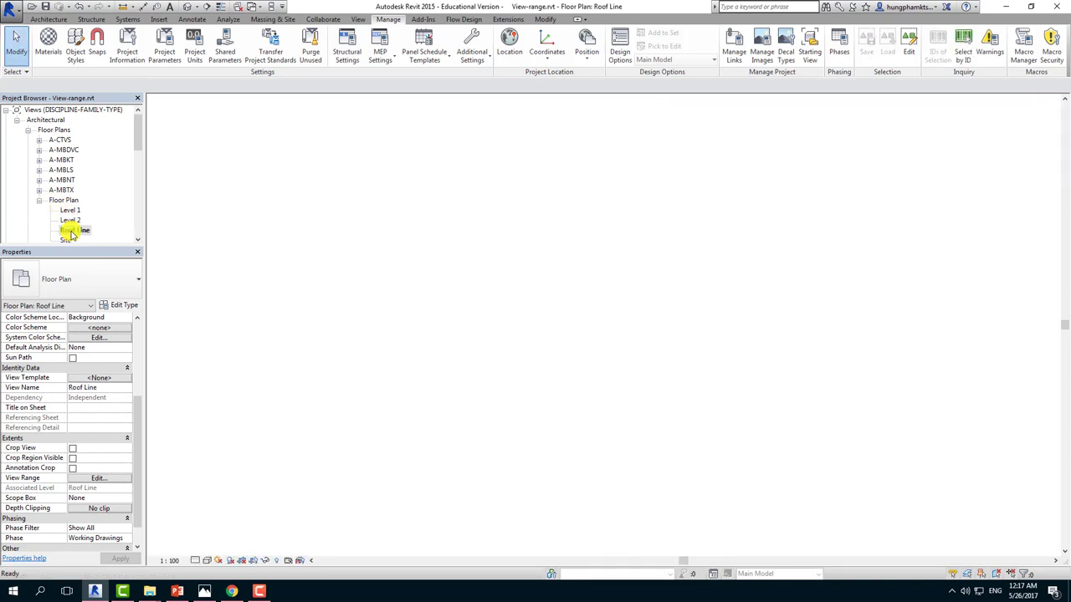
scroll(138, 409, "down", 2)
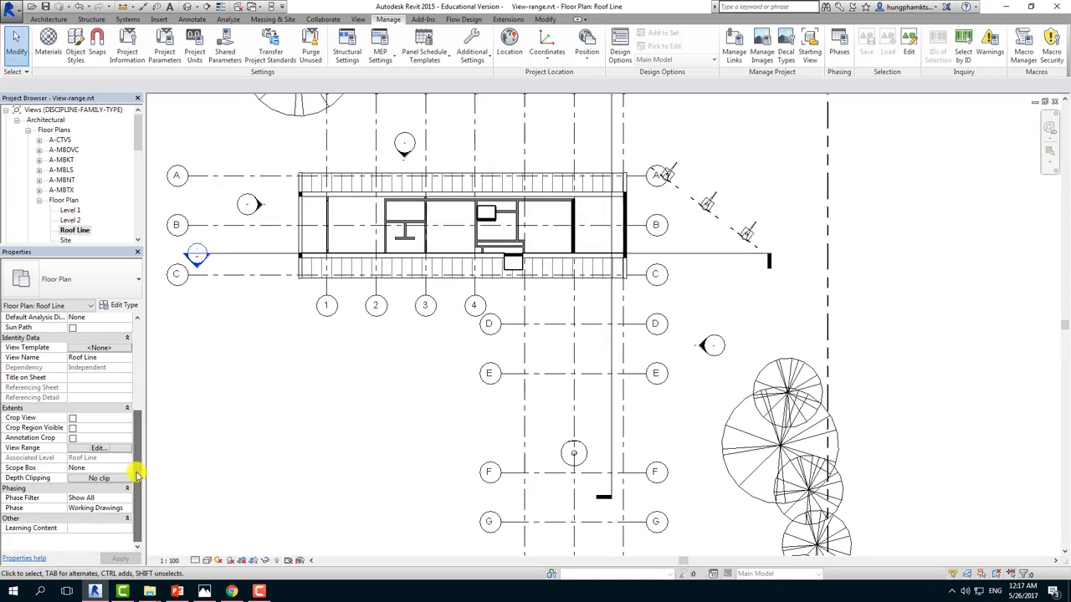
Step: Set the Roof Line view range's View Depth level to Unlimited and apply it
left_click(99, 448)
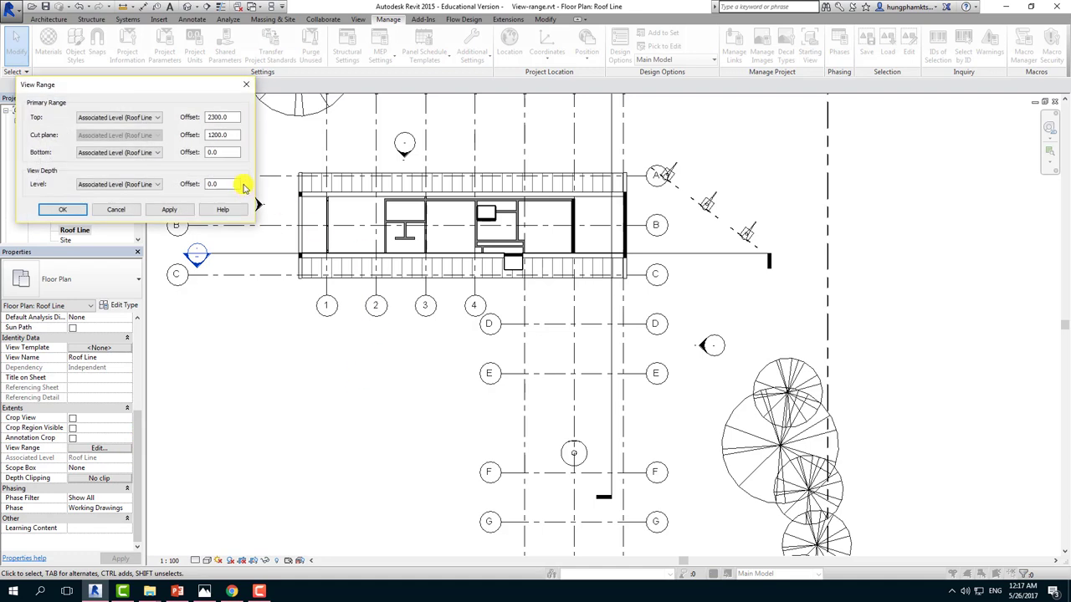
left_click(140, 186)
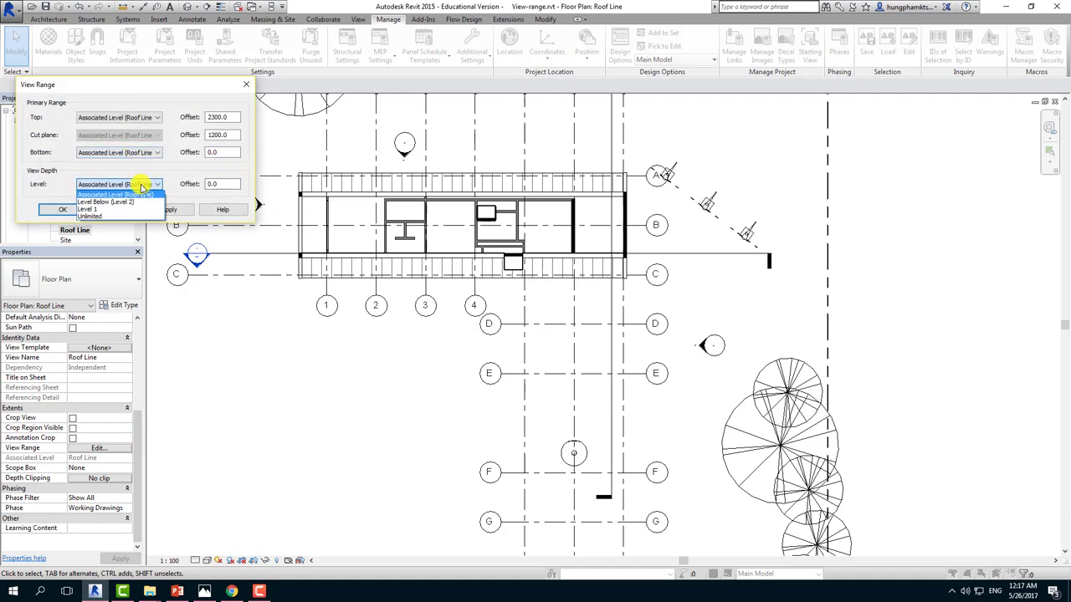
left_click(105, 204)
left_click(170, 212)
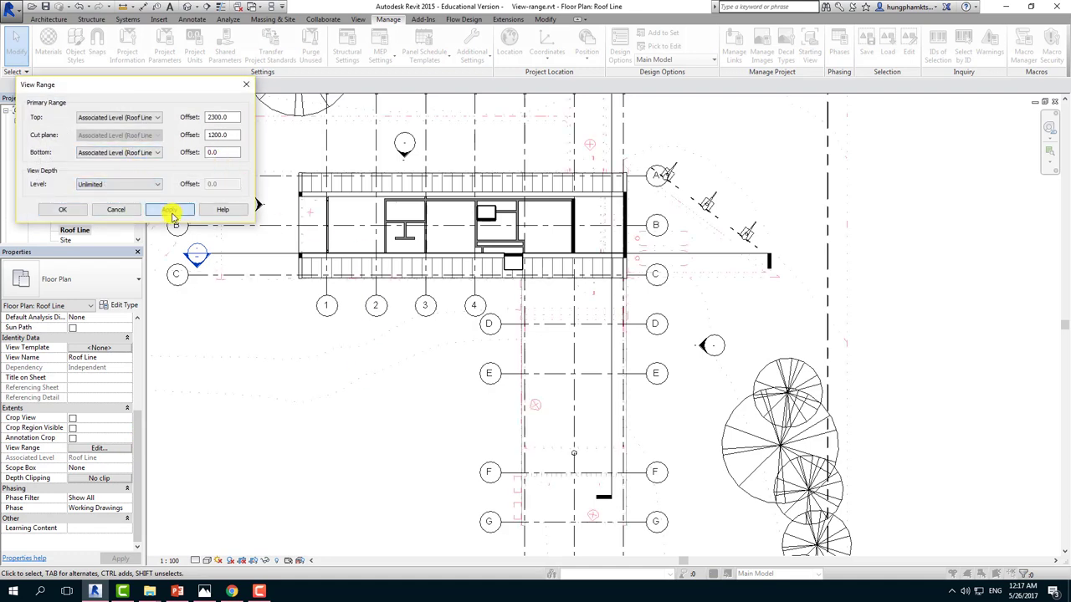
left_click(62, 209)
scroll(617, 210, "up", 2)
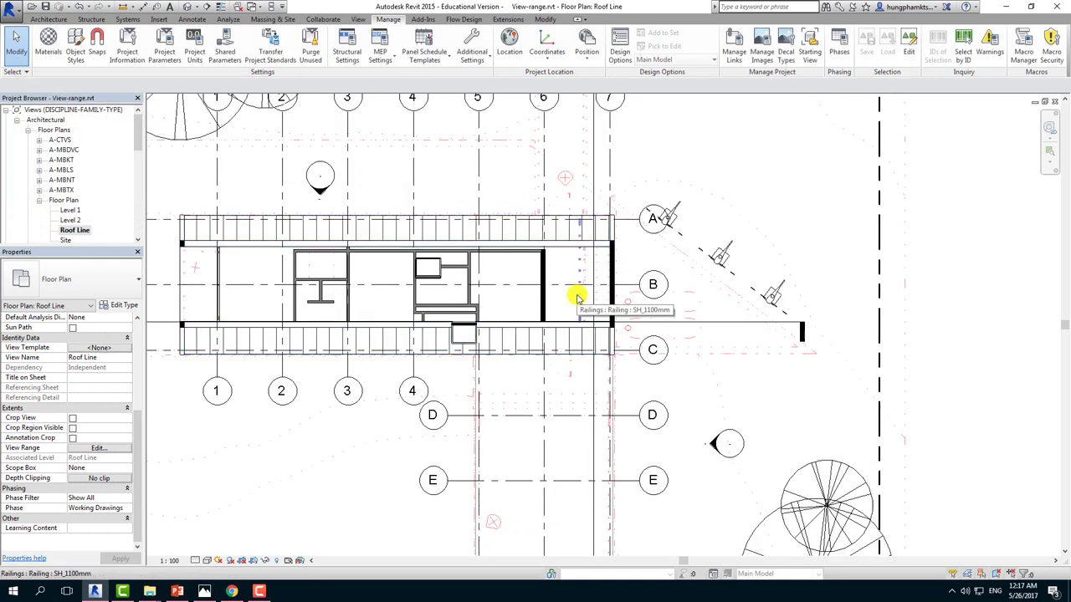
middle_click_drag(569, 189, 564, 215)
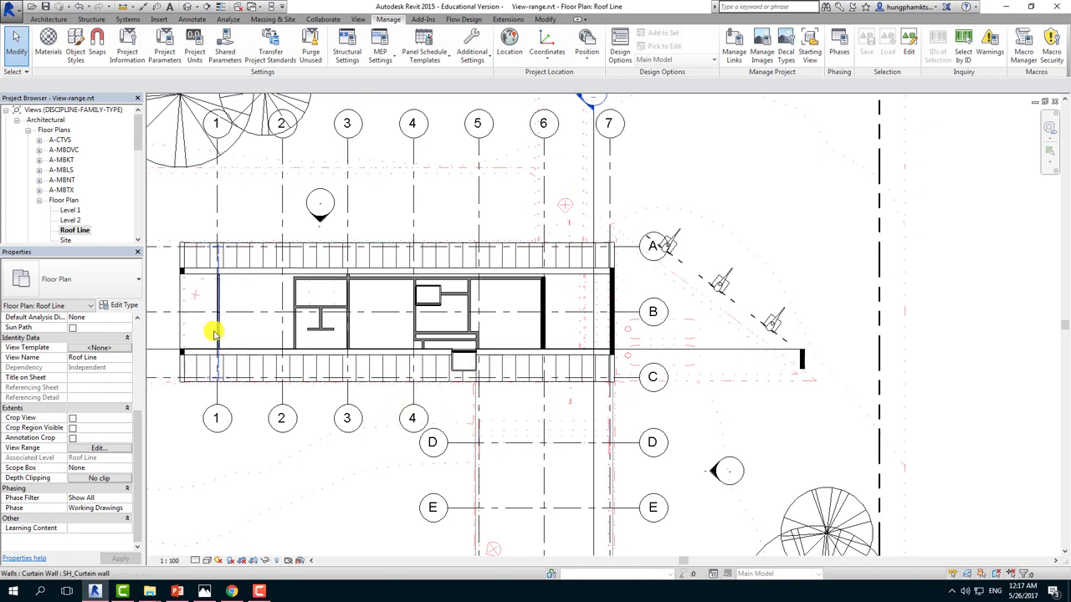
left_click(293, 454)
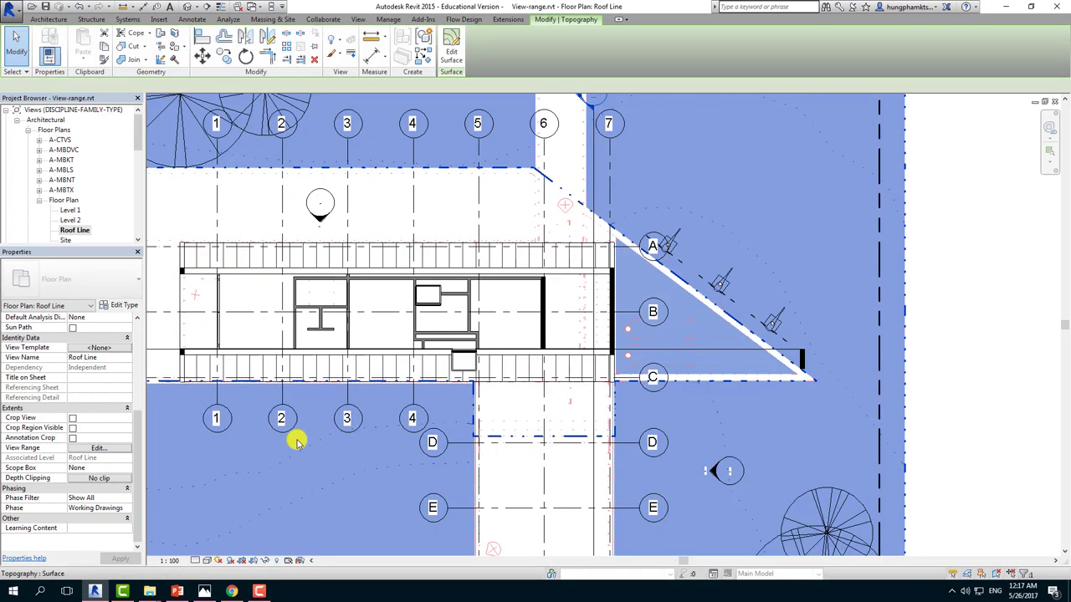
key("Escape")
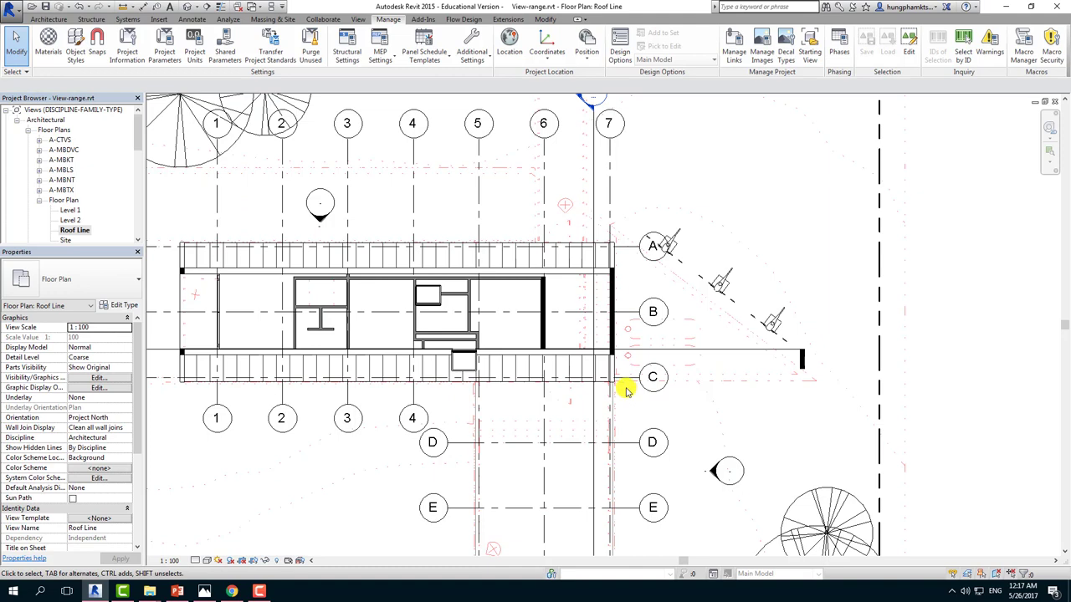
Step: Open Roof Line visibility overrides with VG and select the <Beyond> Lines subcategory
key("v")
key("g")
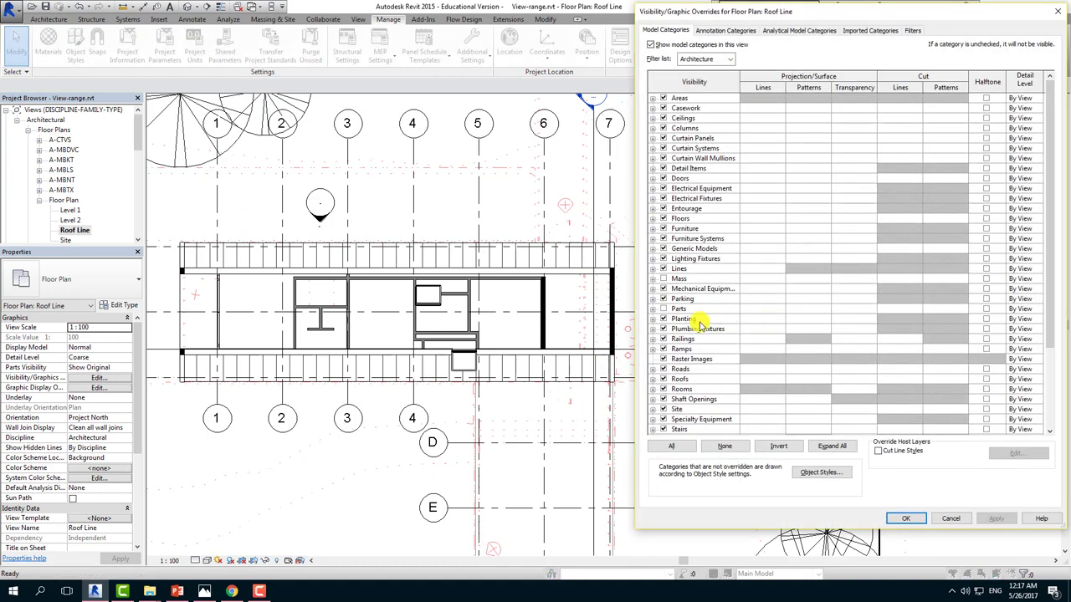
left_click(682, 320)
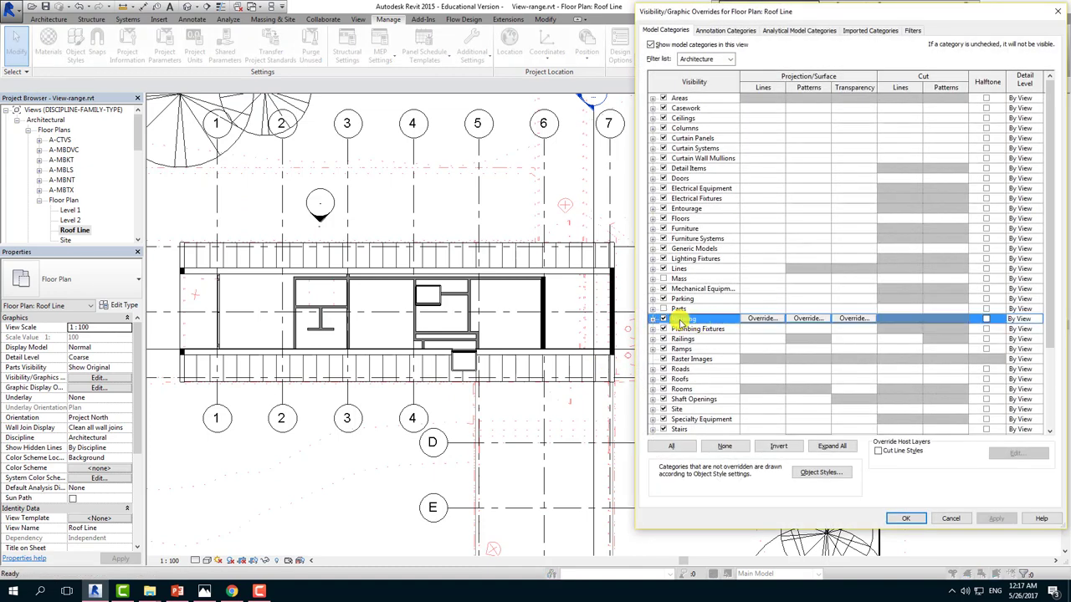
left_click(696, 378)
scroll(692, 376, "down", 1)
scroll(693, 376, "down", 1)
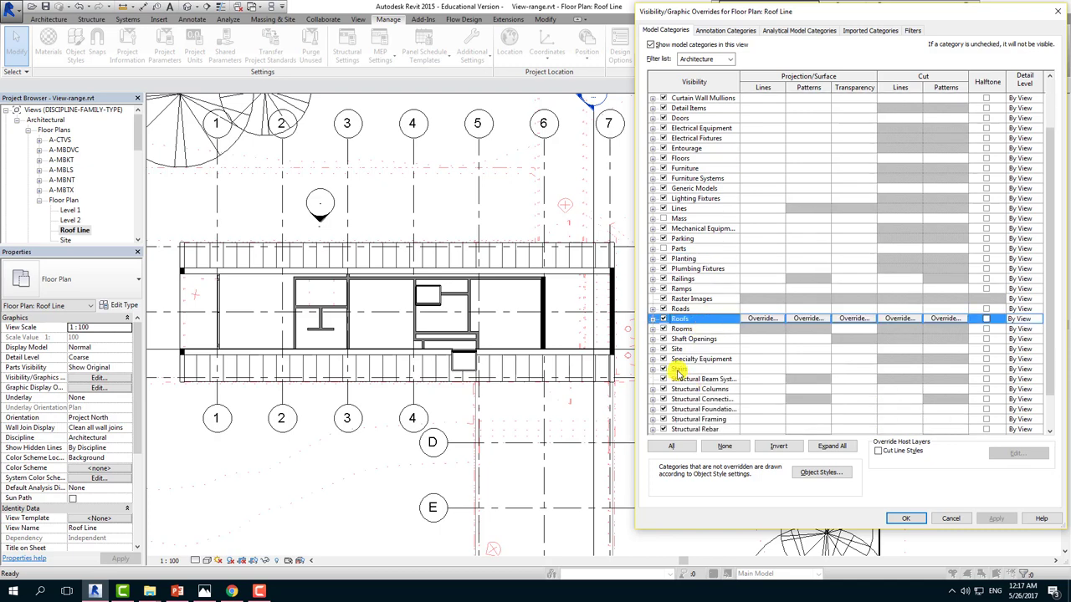
left_click(682, 268)
left_click(682, 268)
left_click(653, 209)
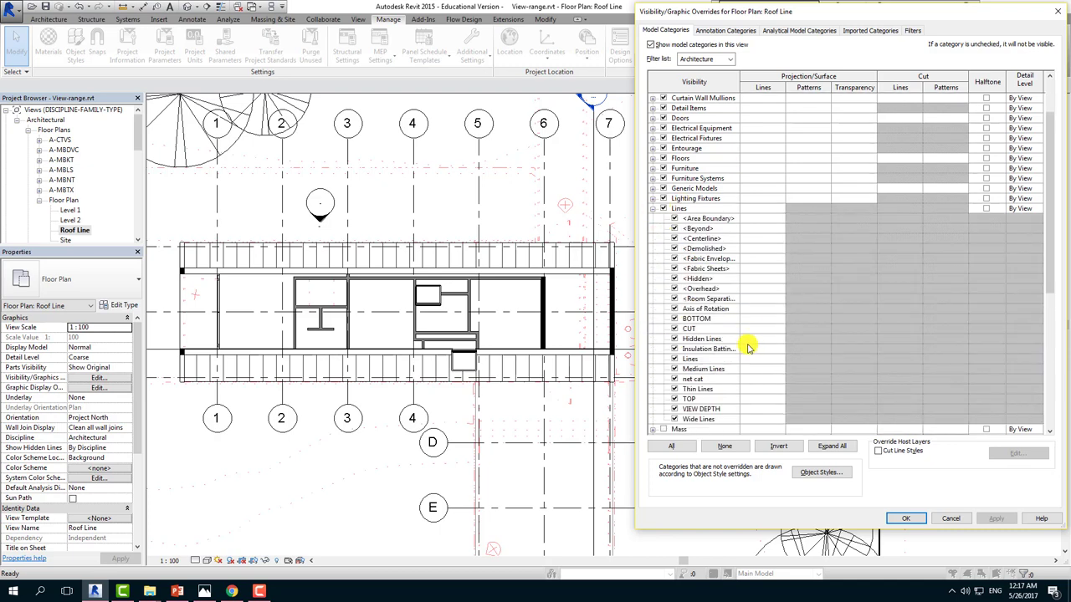
left_click(711, 228)
Step: Override <Beyond> lines to weight 2, Blue, Aligning Line pattern, and apply
left_click(761, 229)
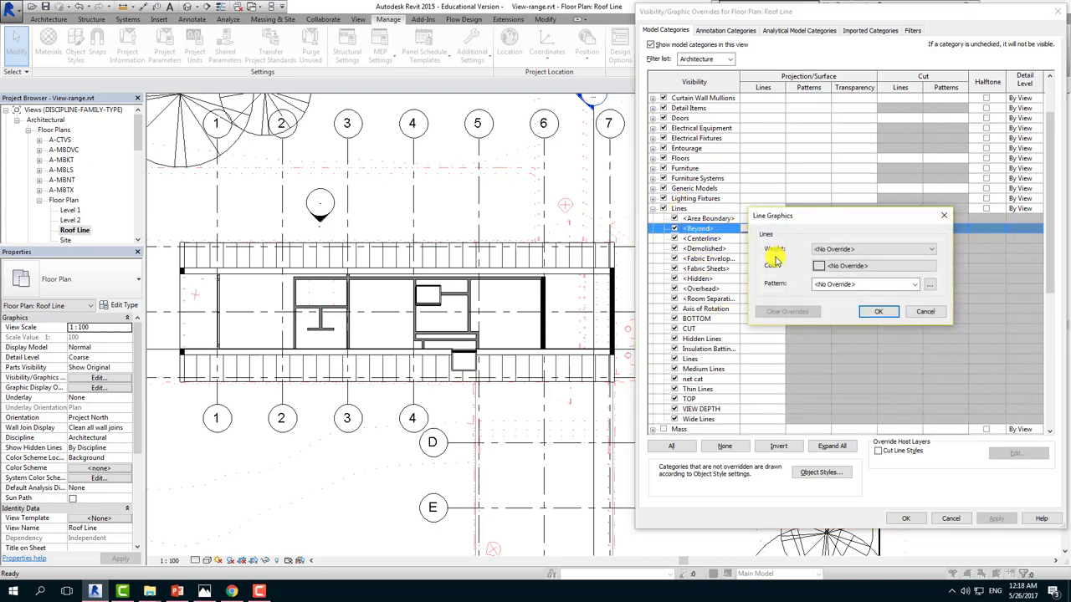
left_click(853, 249)
left_click(828, 266)
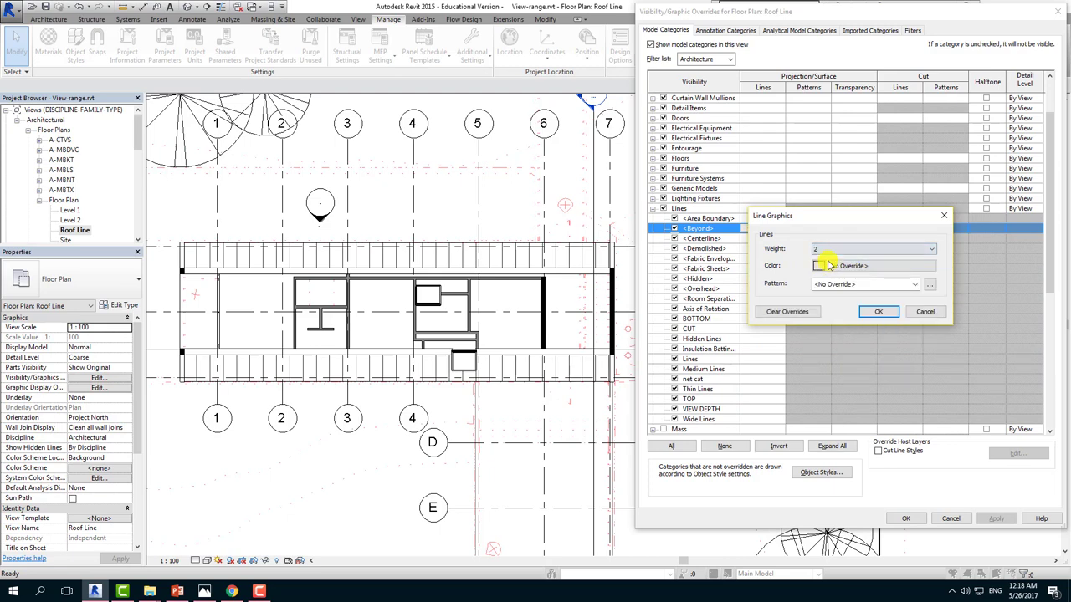
left_click(828, 266)
left_click(807, 280)
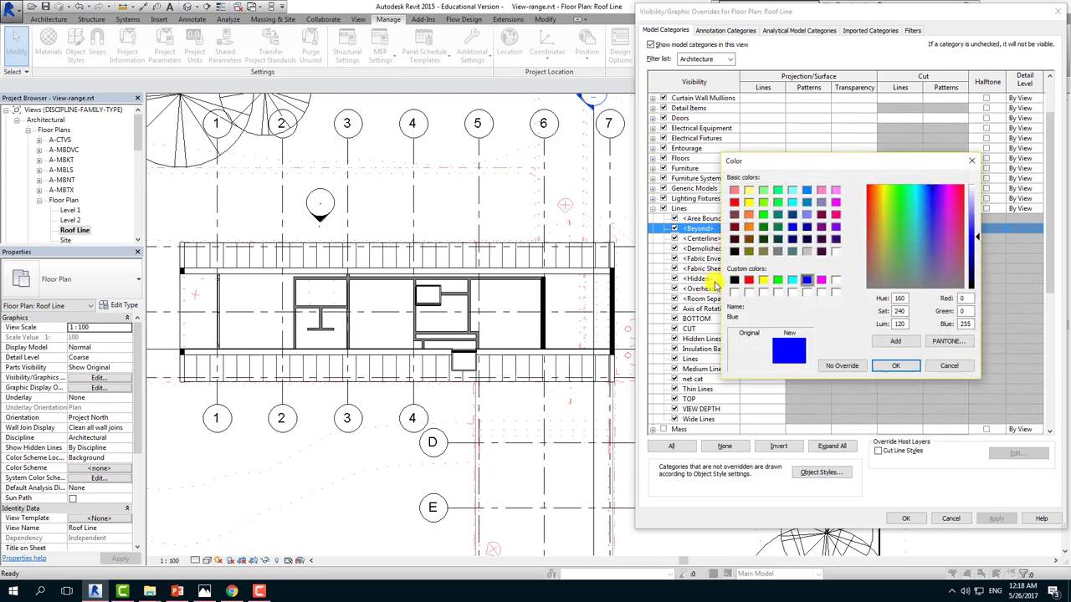
left_click(893, 367)
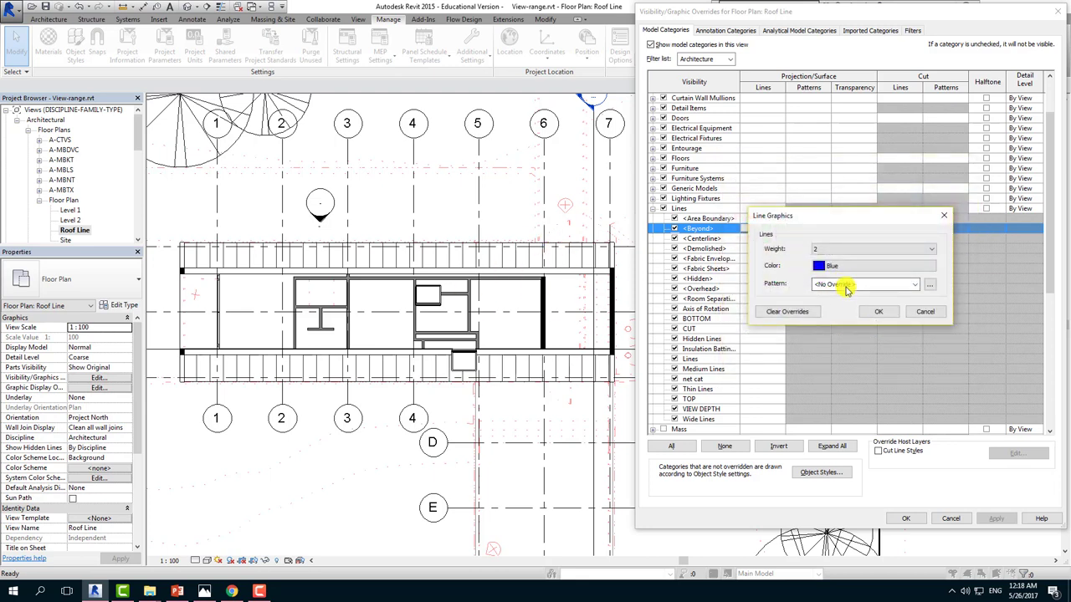
left_click(846, 286)
left_click(862, 311)
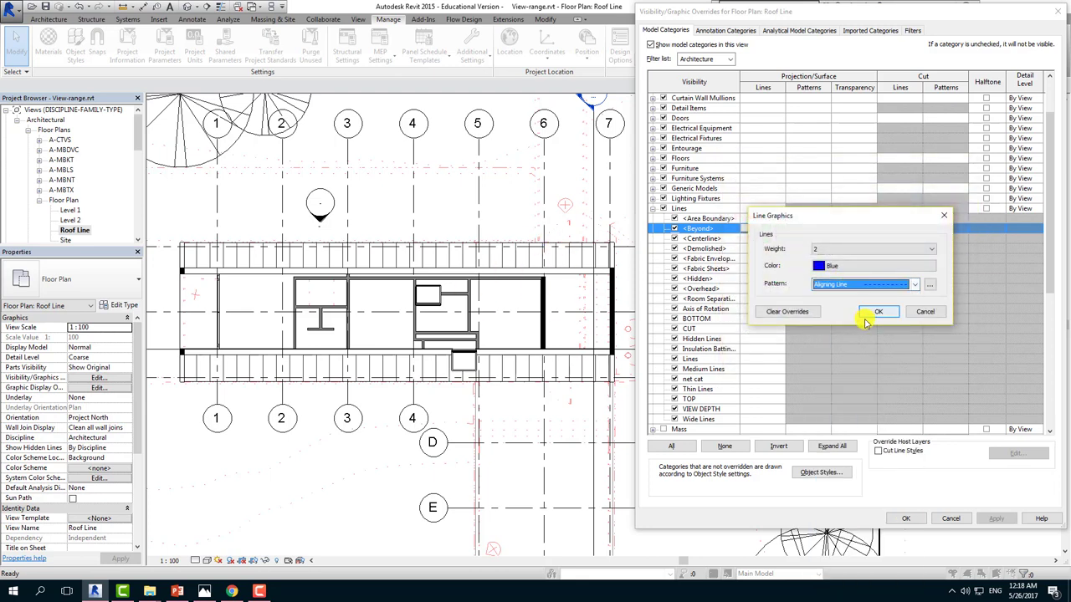
left_click(876, 312)
left_click(995, 519)
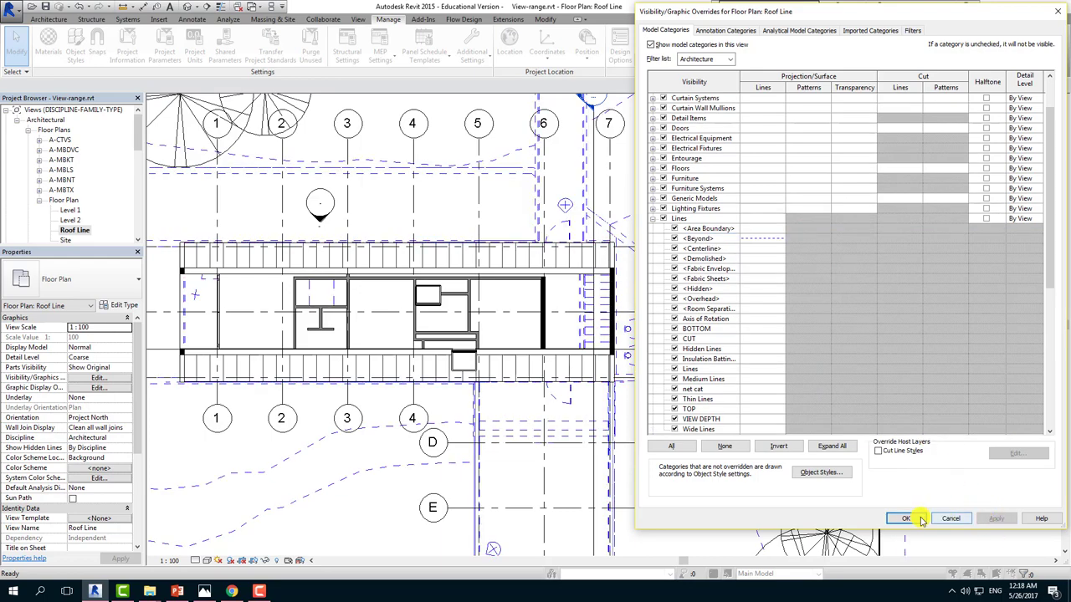
left_click(905, 519)
scroll(538, 450, "down", 2)
Step: Zoom out and recentre the Roof Line site, then switch to the PowerPoint lesson deck
scroll(726, 437, "down", 3)
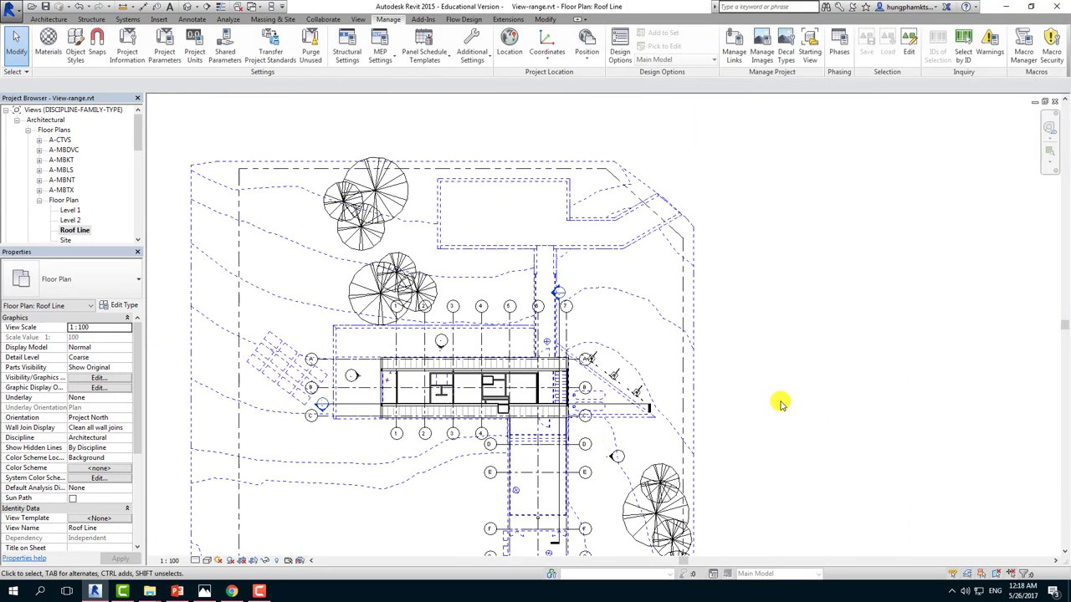
scroll(717, 433, "down", 2)
scroll(648, 333, "down", 1)
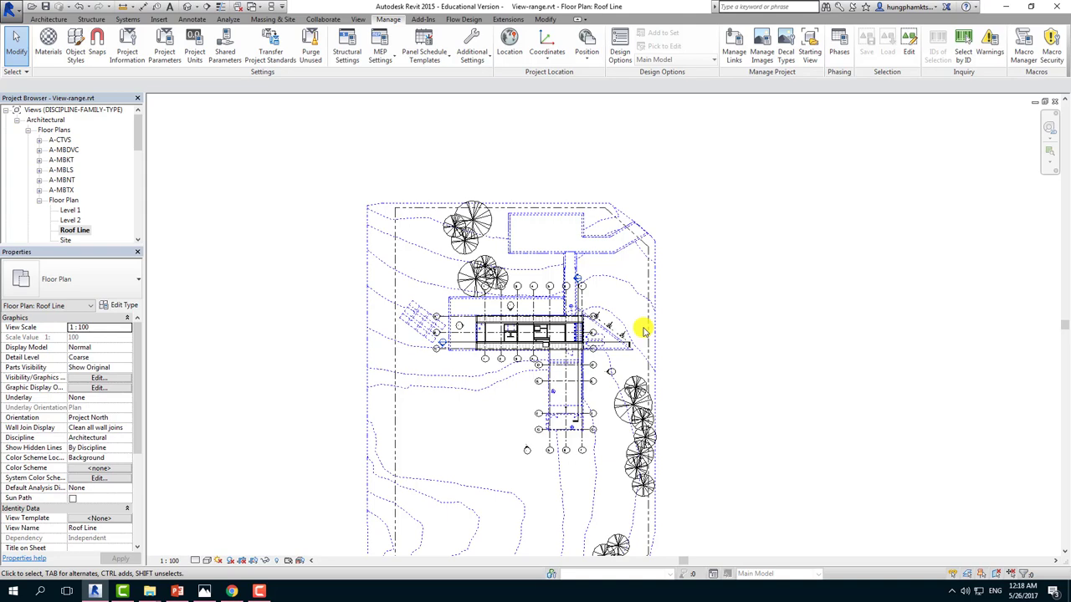
middle_click_drag(738, 384, 732, 355)
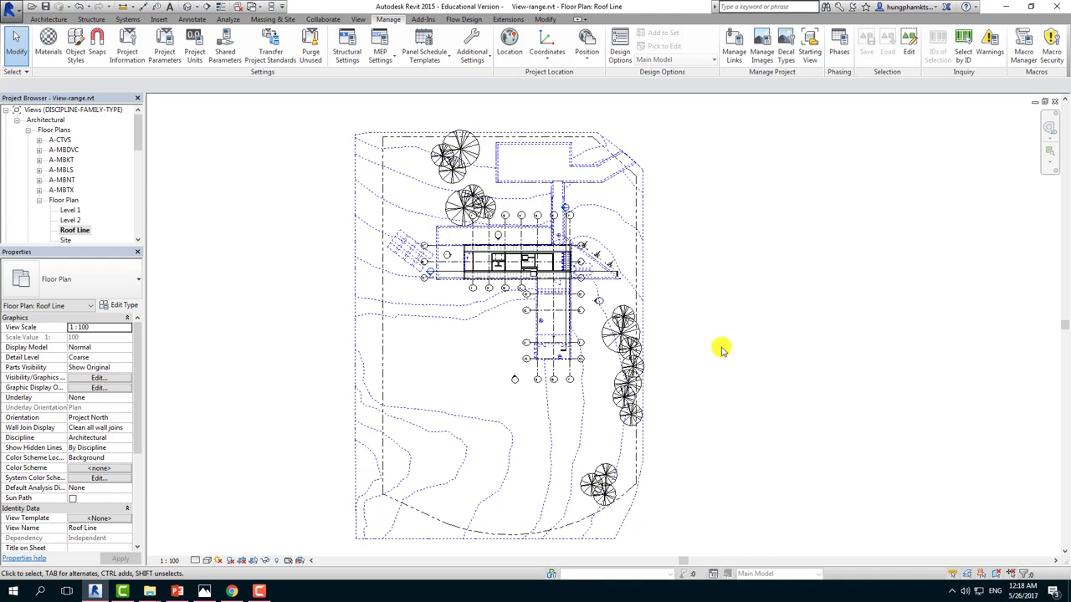
left_click(175, 591)
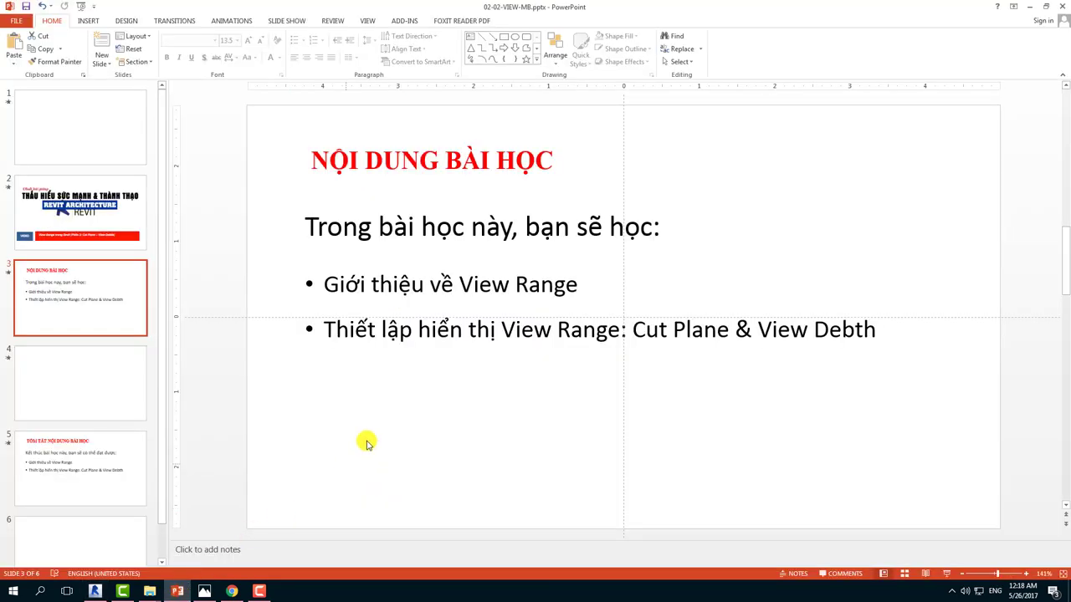
Step: Start the slideshow from slide 5, the TÓM TẮT NỘI DUNG BÀI HỌC summary
left_click(131, 476)
left_click(946, 574)
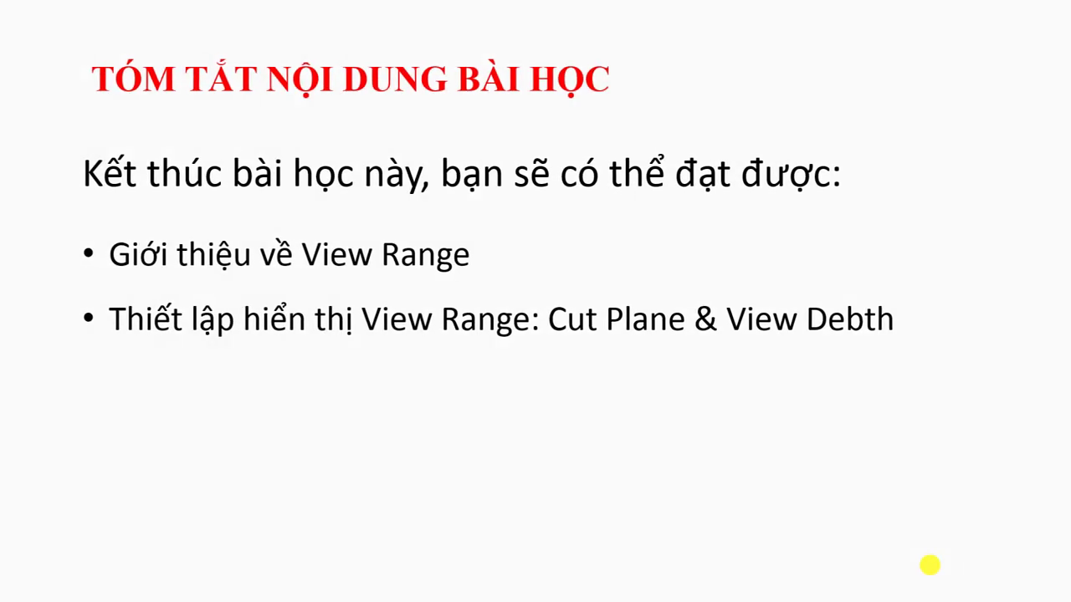